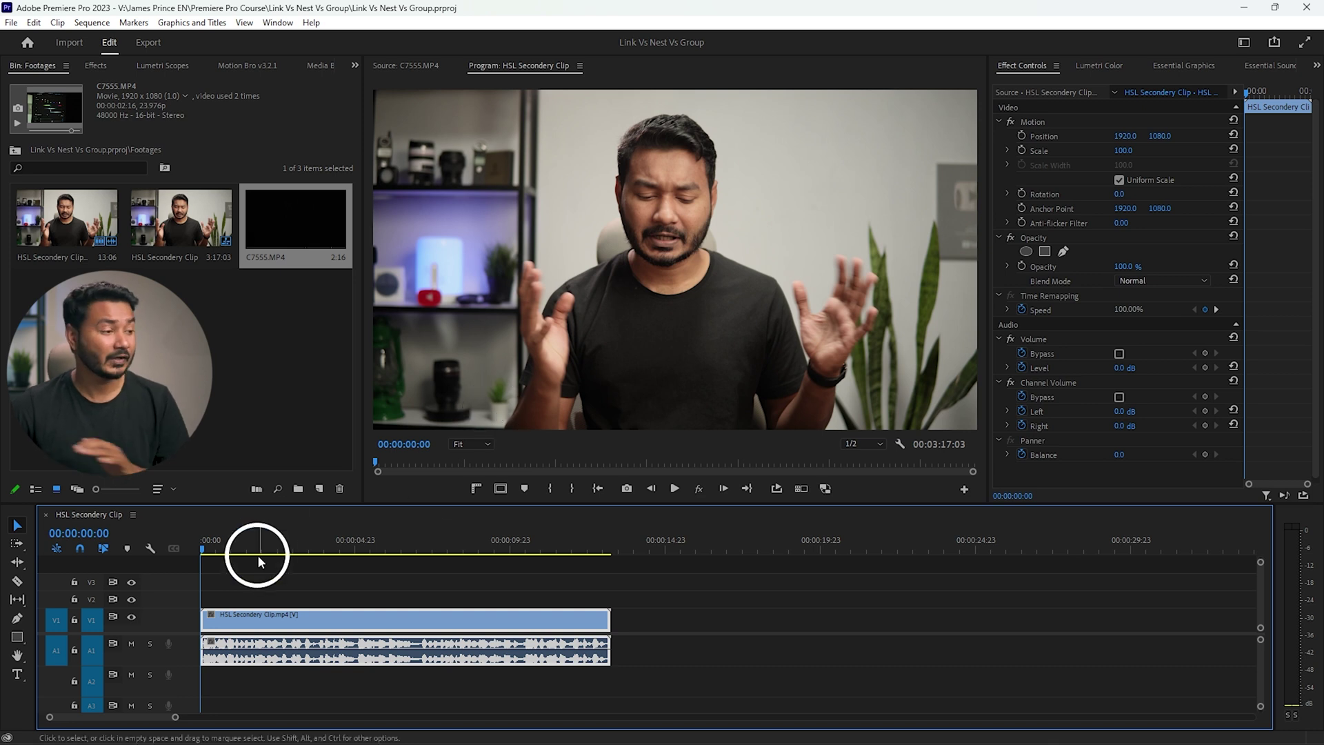
Step: Drag the linked HSL Secondery Clip video and audio right so they start near 00:00:04:23
left_click(307, 550)
left_click(398, 659)
left_click_drag(354, 627, 476, 630)
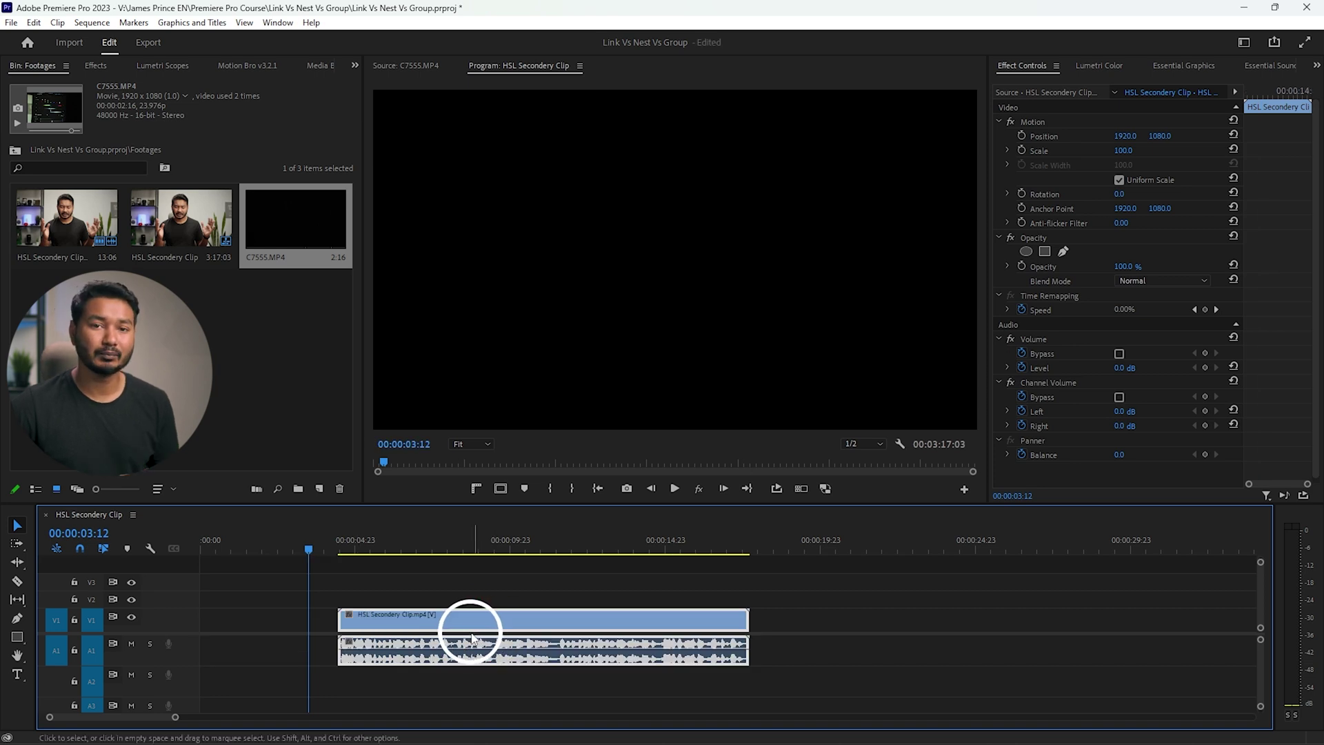
left_click(267, 622)
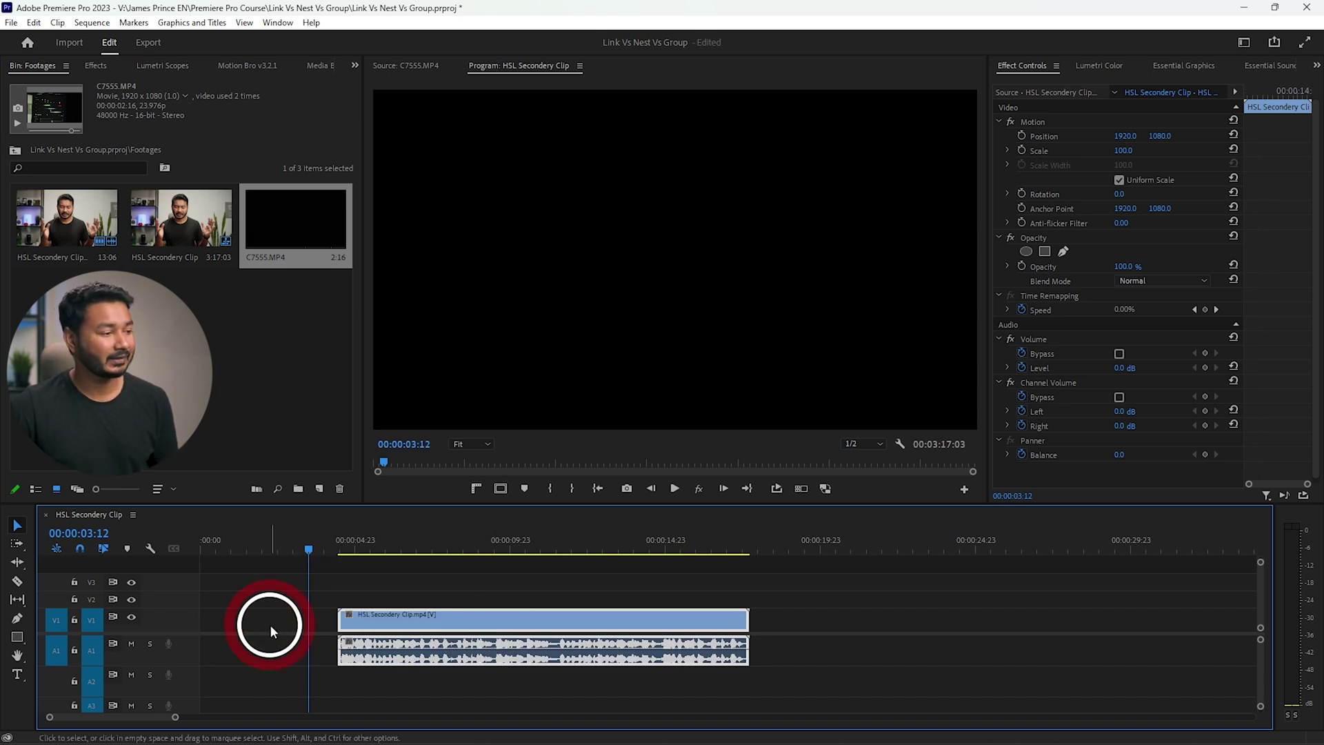
Step: Unlink the clip's video from its audio, try moving the video alone, then undo the moves
right_click(561, 632)
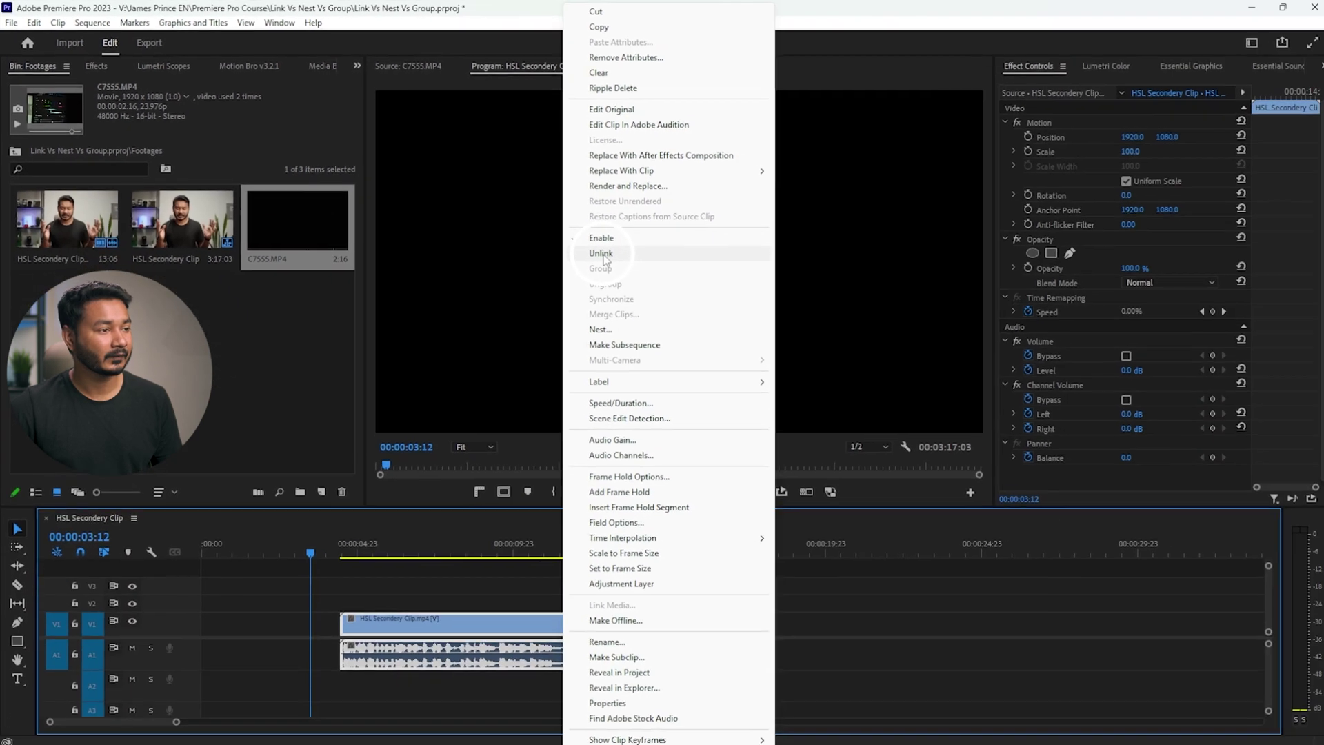
left_click(601, 254)
left_click(482, 605)
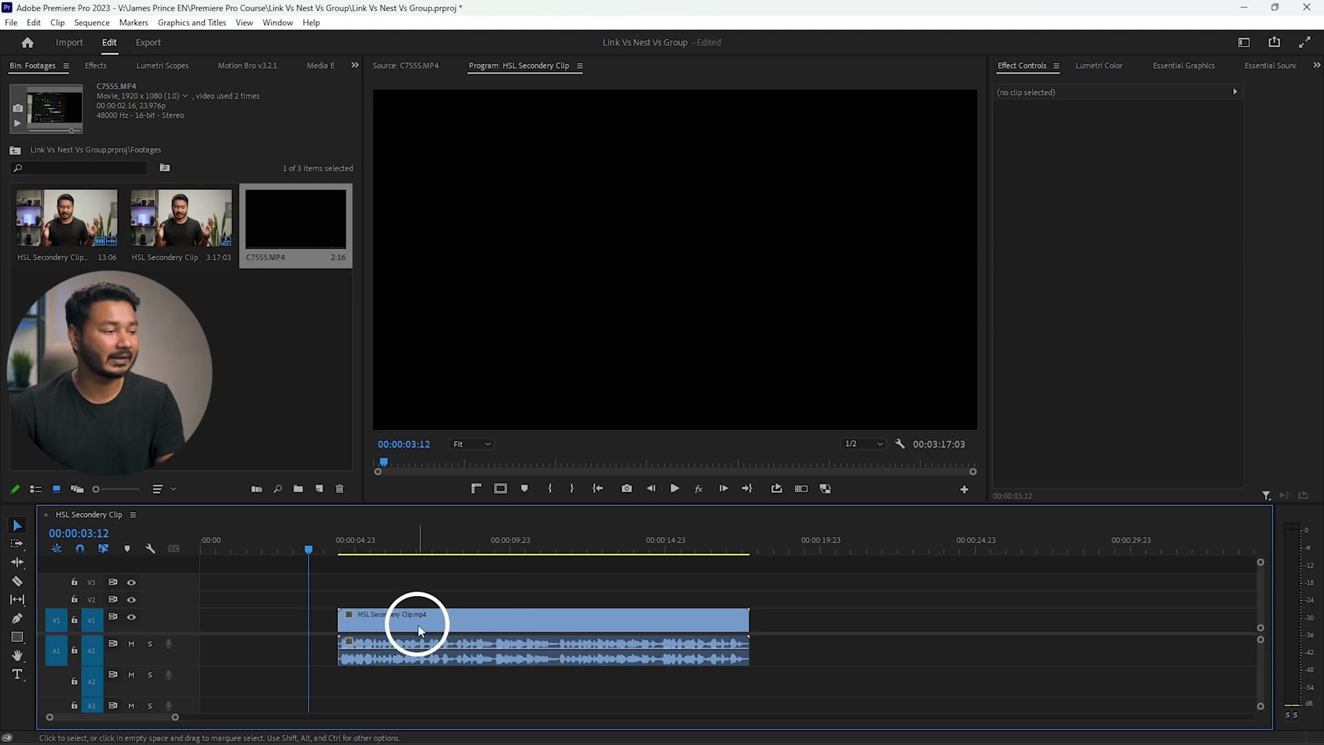
left_click_drag(396, 627, 466, 651)
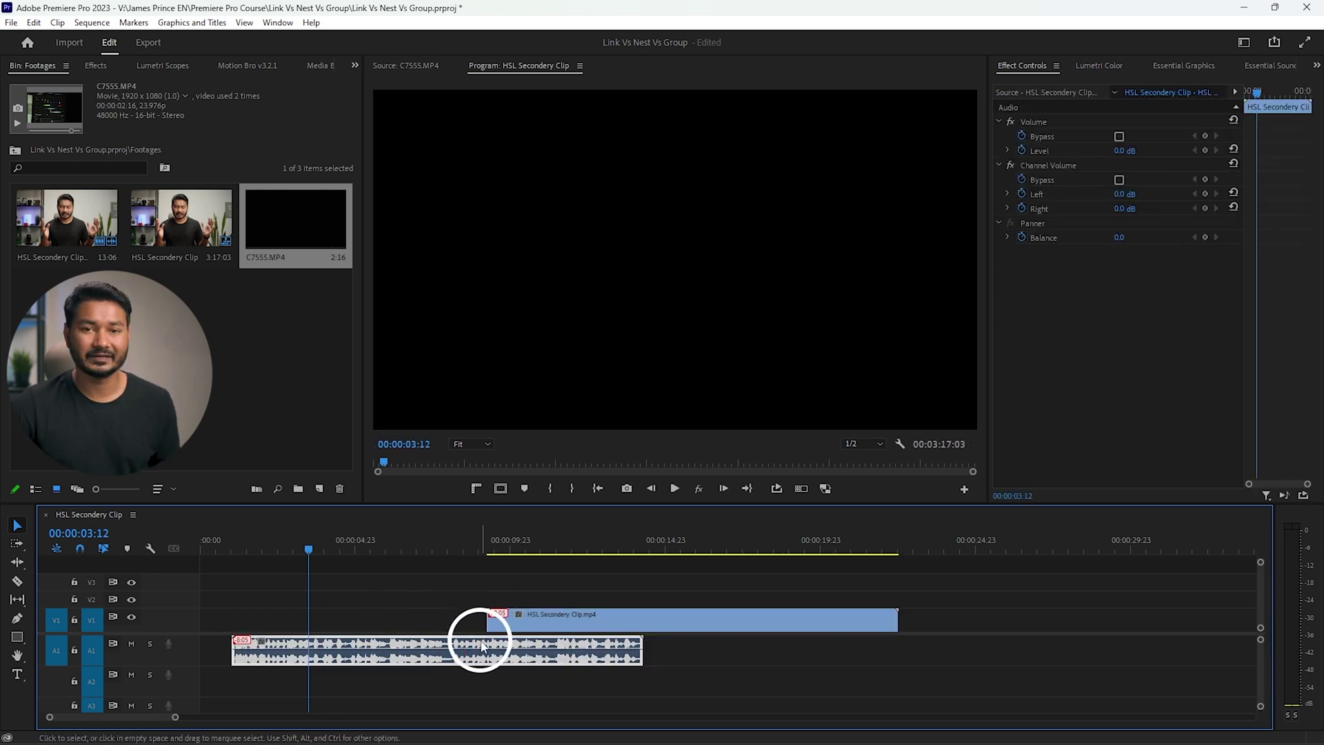
key("ctrl+z")
key("ctrl+z")
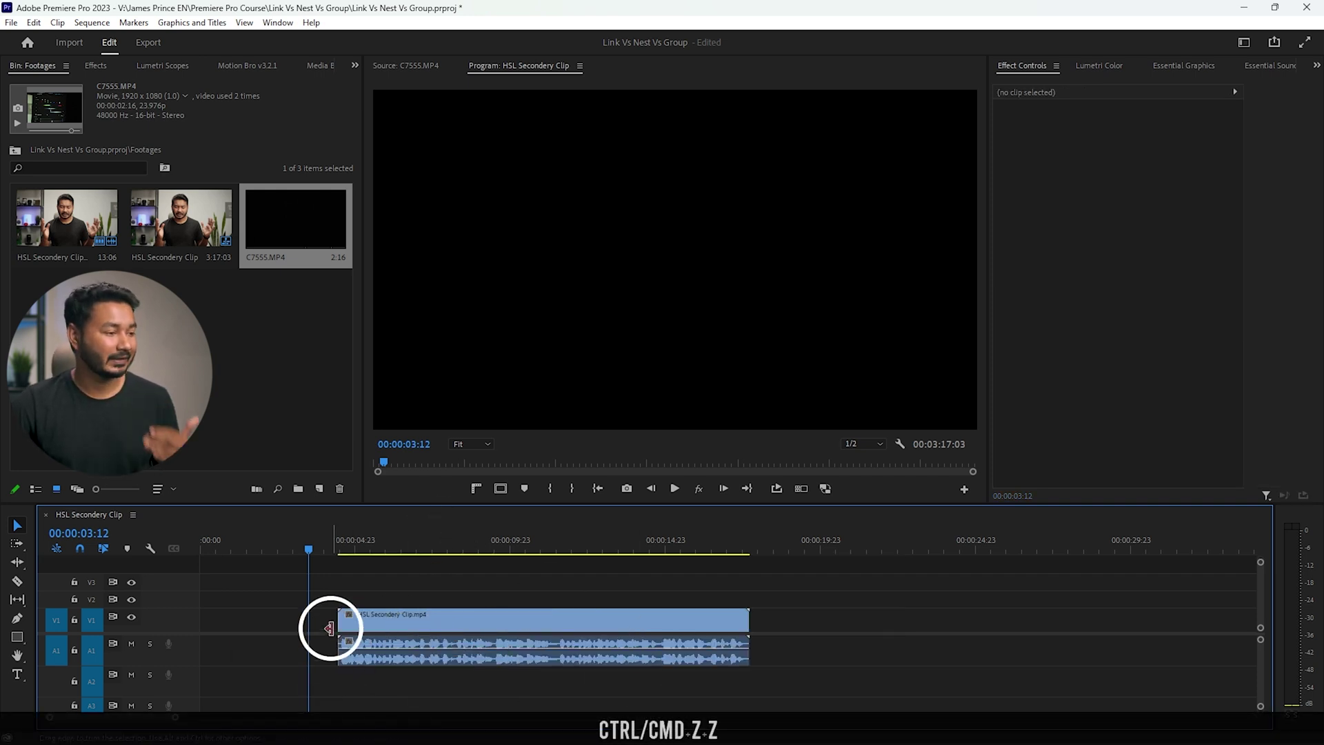
left_click_drag(384, 548, 392, 549)
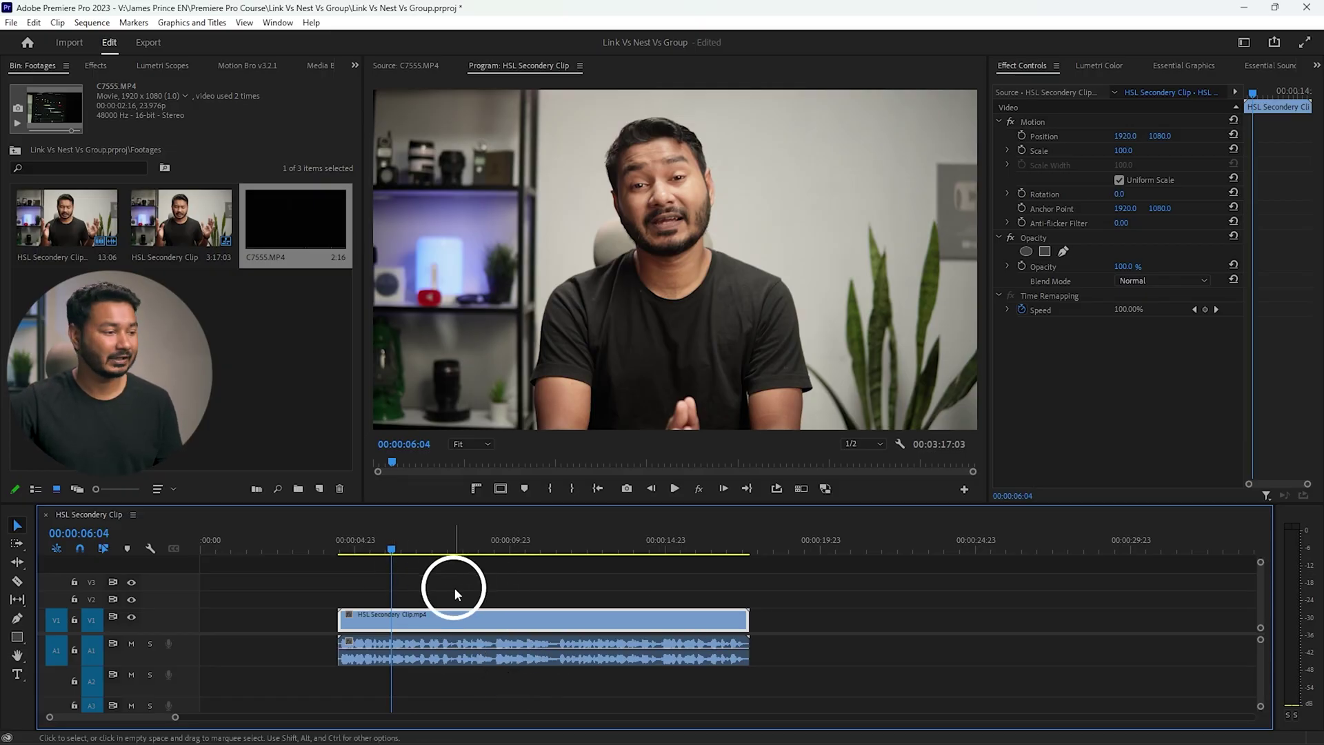
Step: Relink the HSL Secondery Clip video and audio
left_click(453, 611)
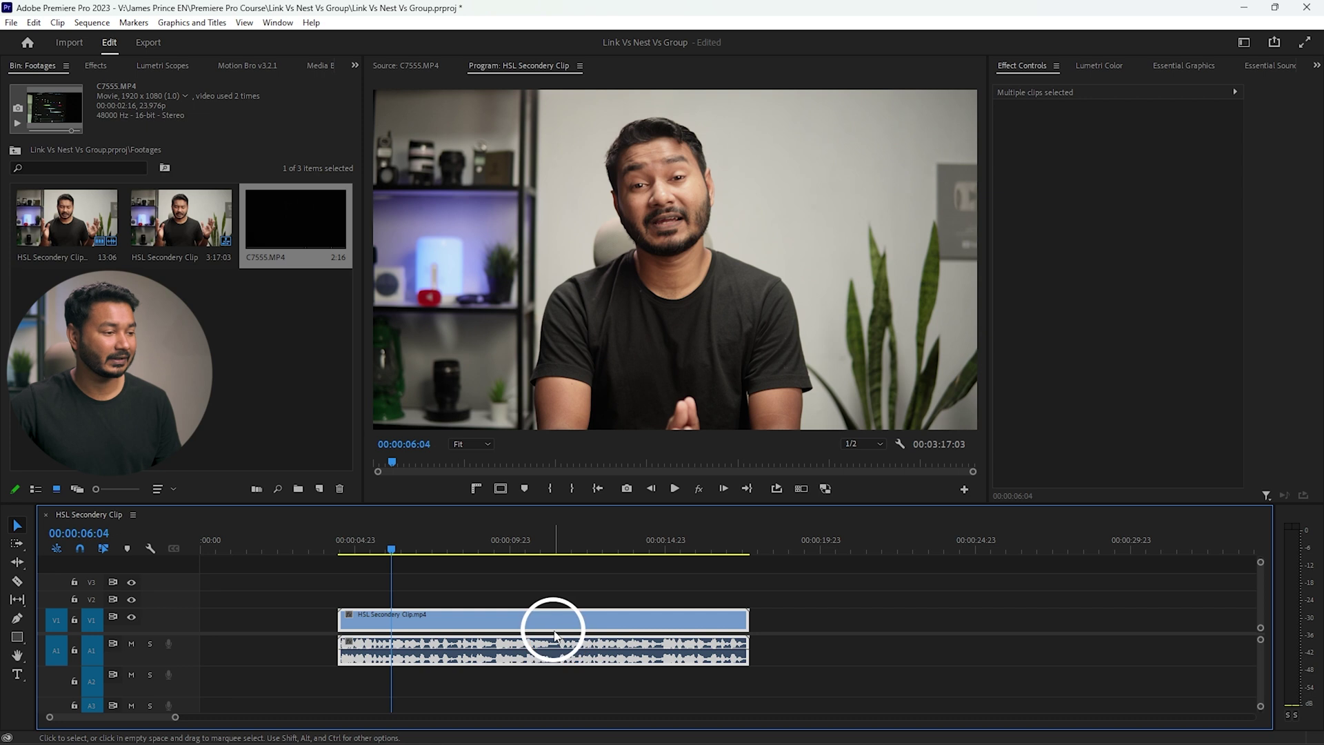
right_click(555, 630)
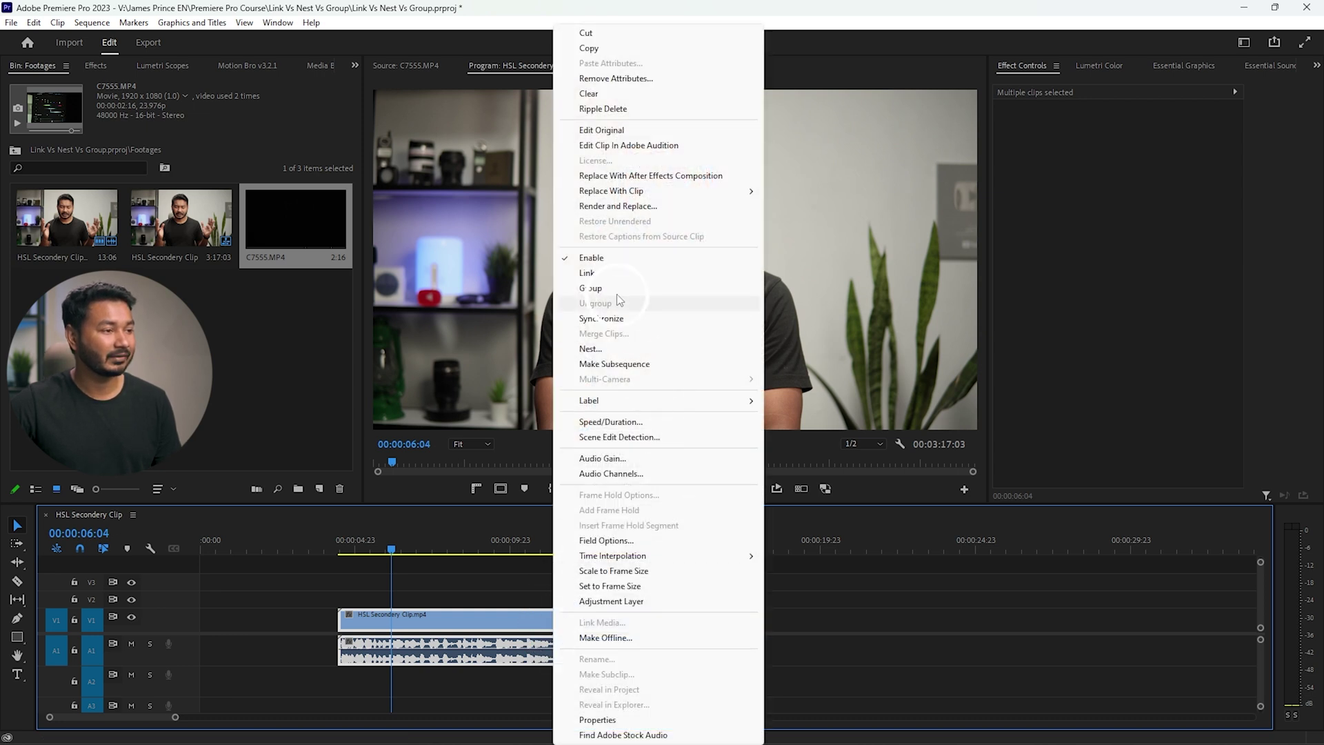
left_click(597, 274)
left_click(570, 569)
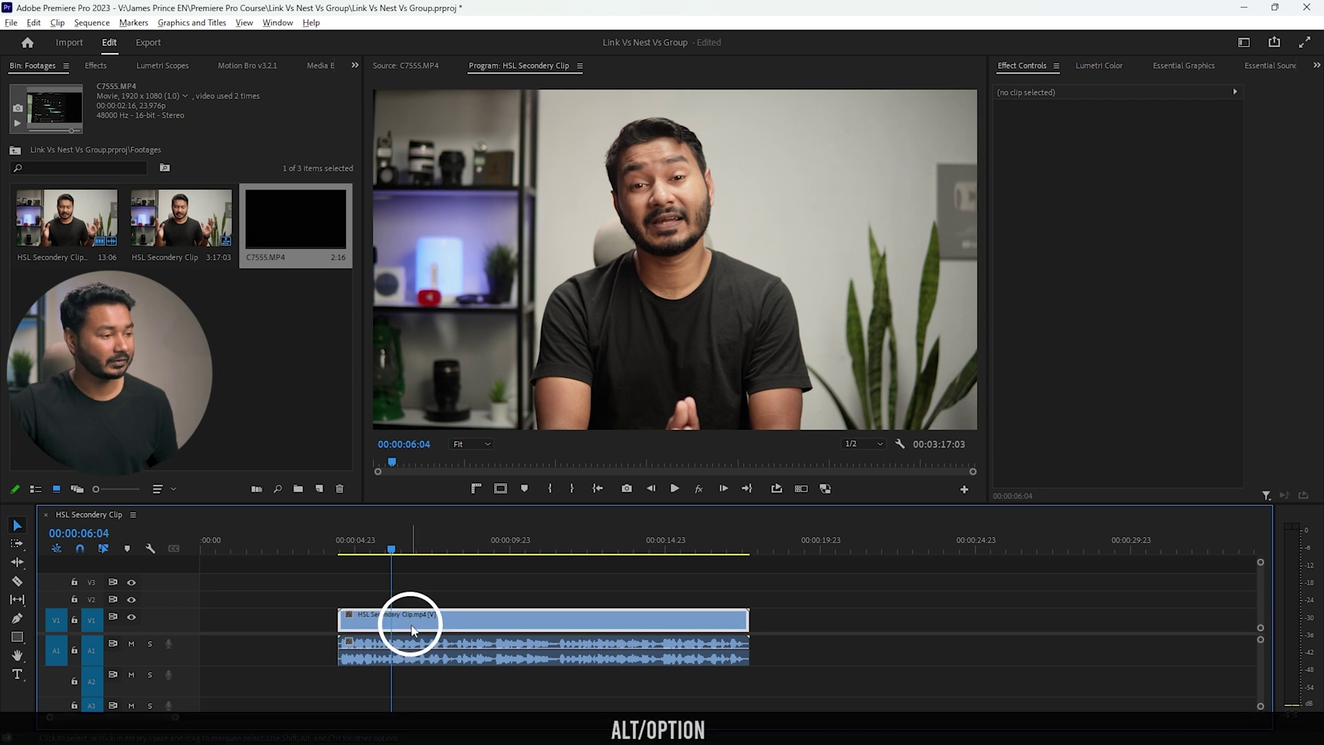
Step: Alt-drag a video-only copy of the clip further right on the timeline
left_click(380, 628, "alt")
left_click_drag(375, 618, 824, 621)
scroll(705, 579, "right", 3)
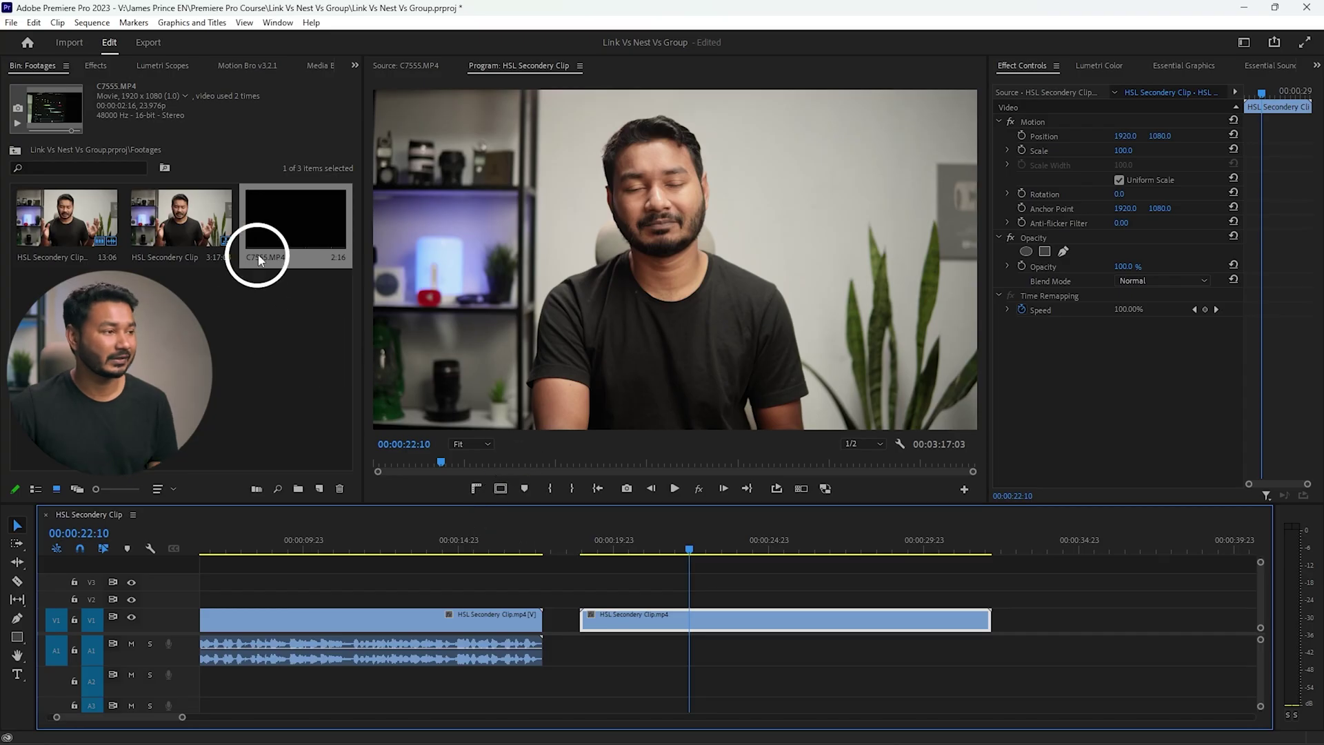
Step: Add C7555.MP4 video only onto V2, link it with the copied clip below, and shift the pair right
double_click(295, 210)
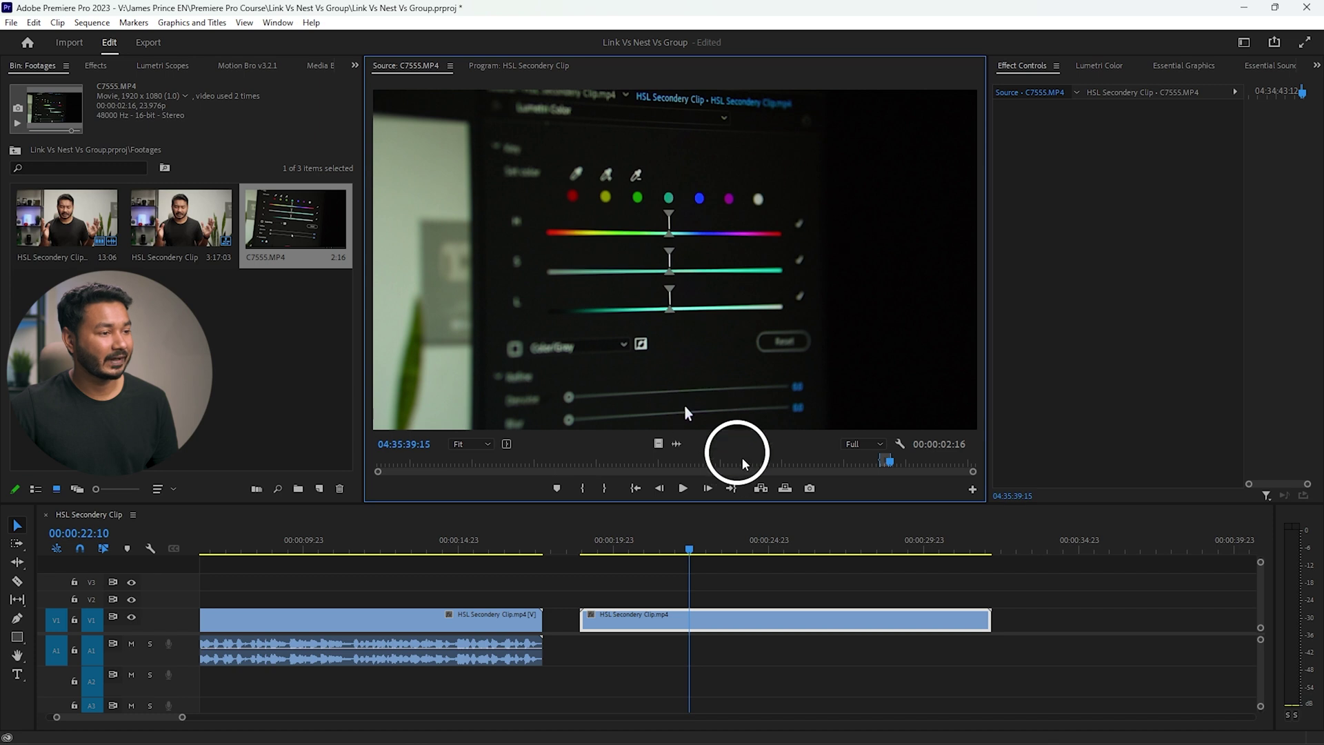
left_click_drag(657, 443, 834, 606)
right_click(844, 603)
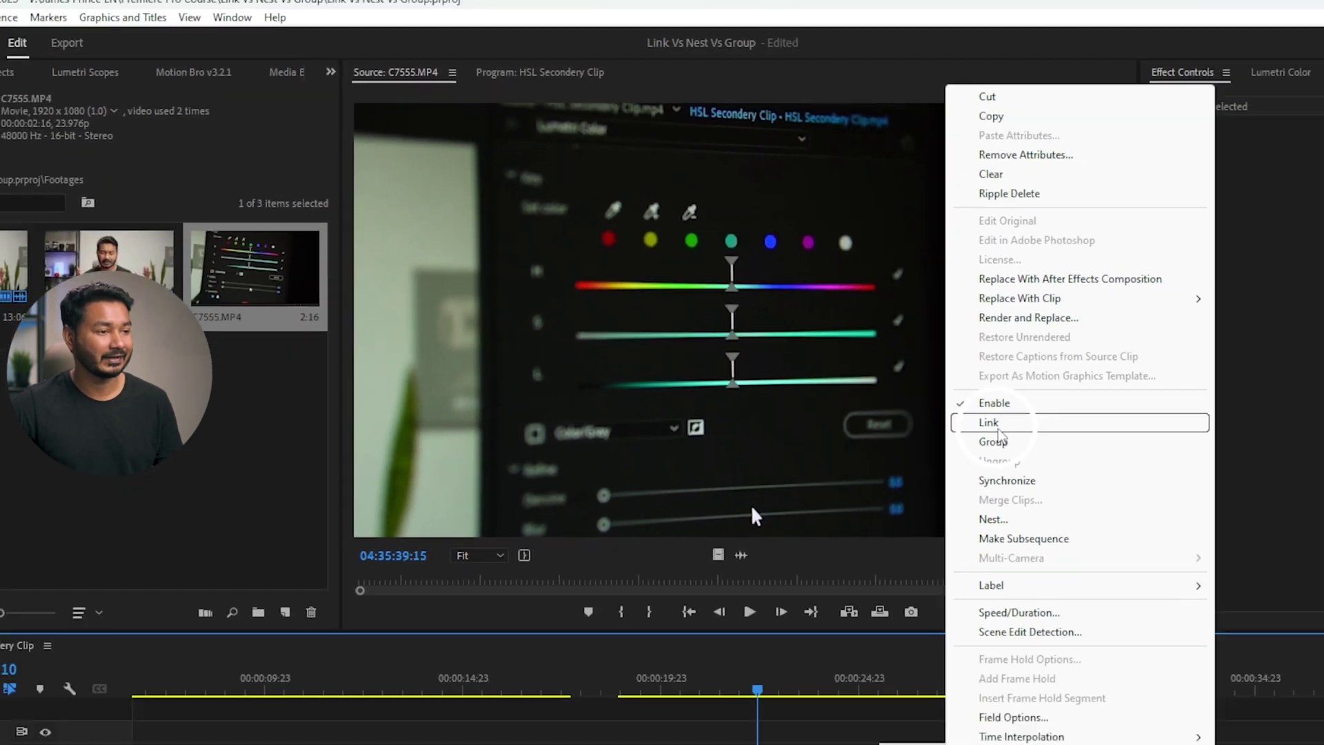
left_click(870, 340)
left_click(815, 608)
left_click_drag(815, 610, 853, 620)
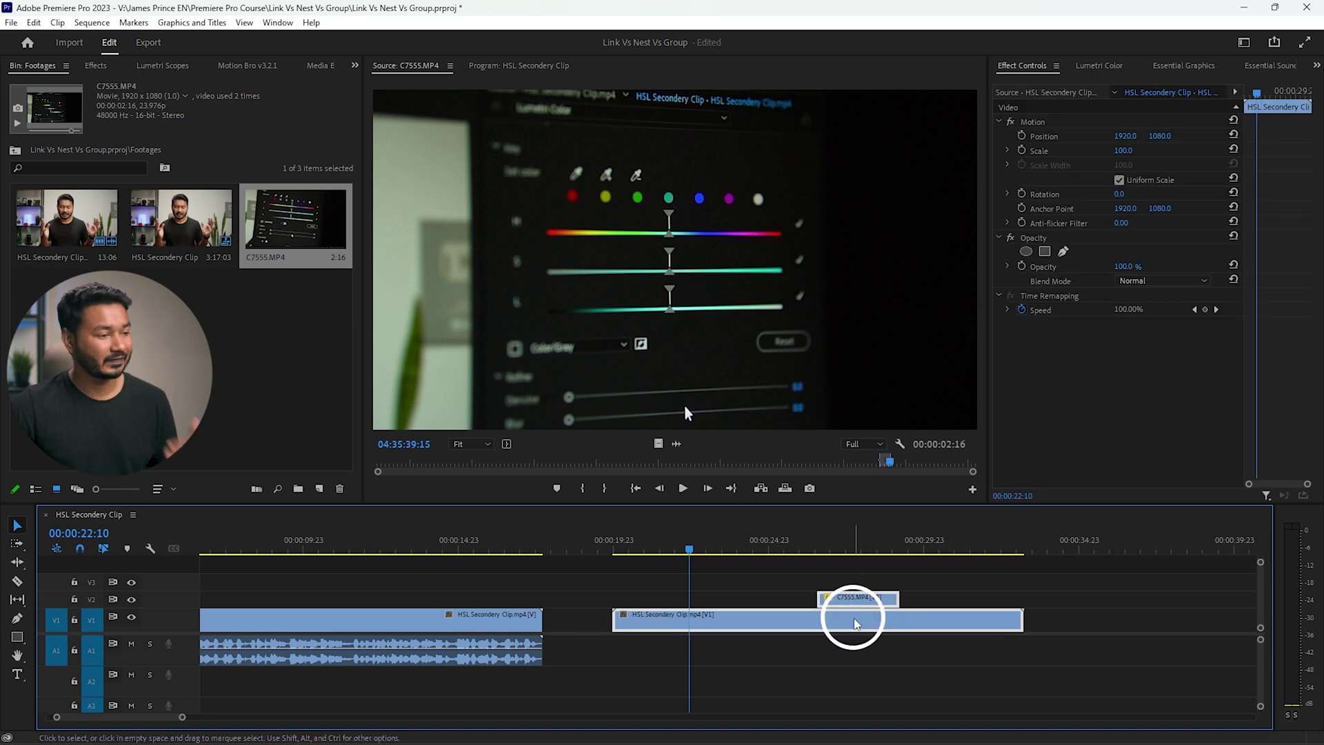
Step: Make two audio copies on A1 and A2, link them together, and move them along the timeline
scroll(561, 620, "down", 3, "alt")
scroll(426, 595, "down", 2, "alt")
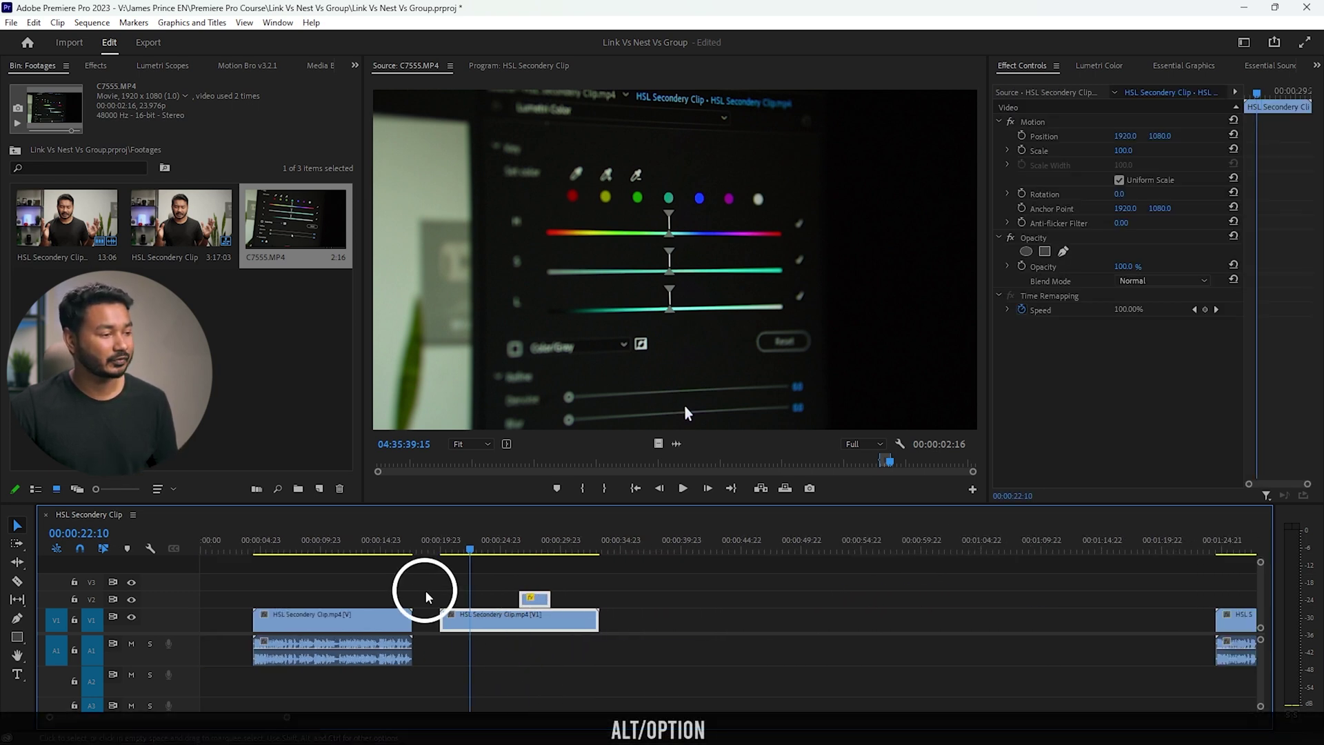
left_click_drag(348, 660, 762, 607, "alt")
scroll(754, 624, "up", 2, "alt")
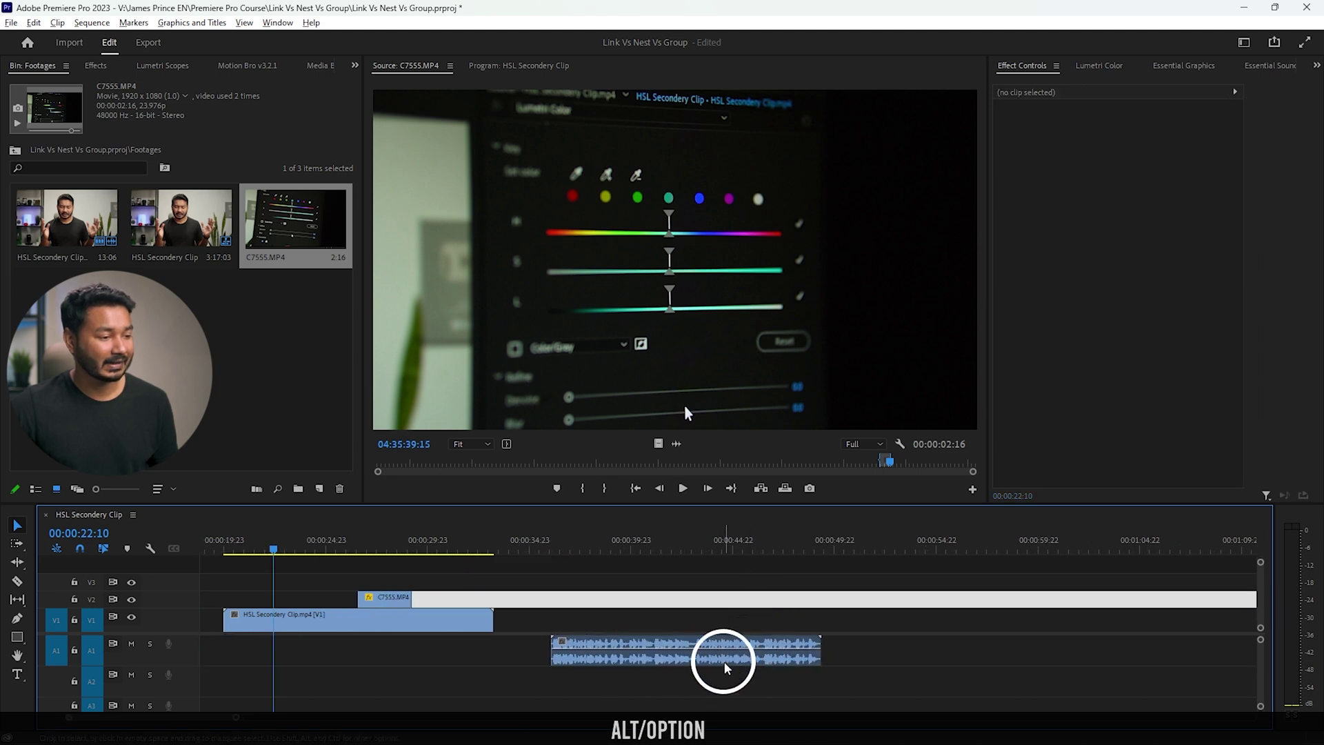
left_click_drag(724, 655, 797, 673, "alt")
left_click_drag(717, 603, 746, 669)
right_click(746, 667)
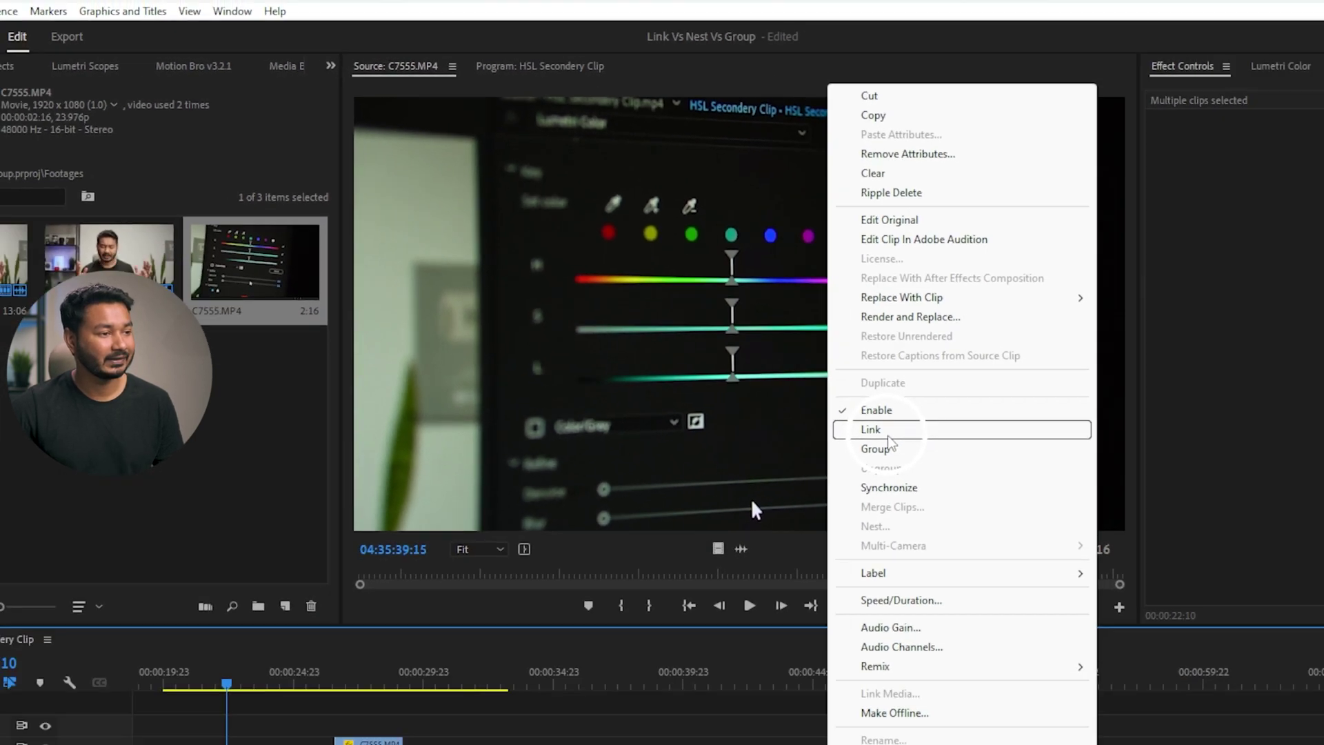
left_click(888, 434)
left_click_drag(685, 669, 725, 656)
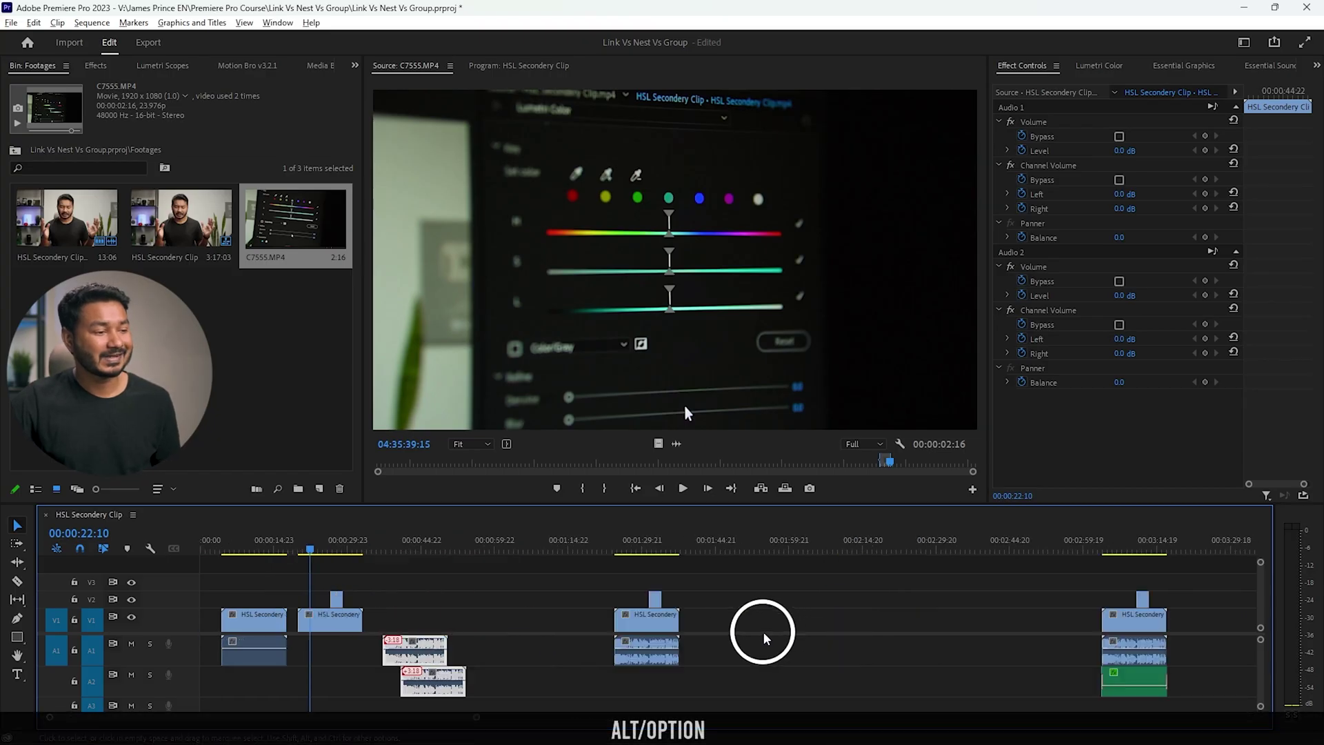
Step: Scroll the timeline to bring the stacked video and audio clip group into view
scroll(763, 637, "up", 5)
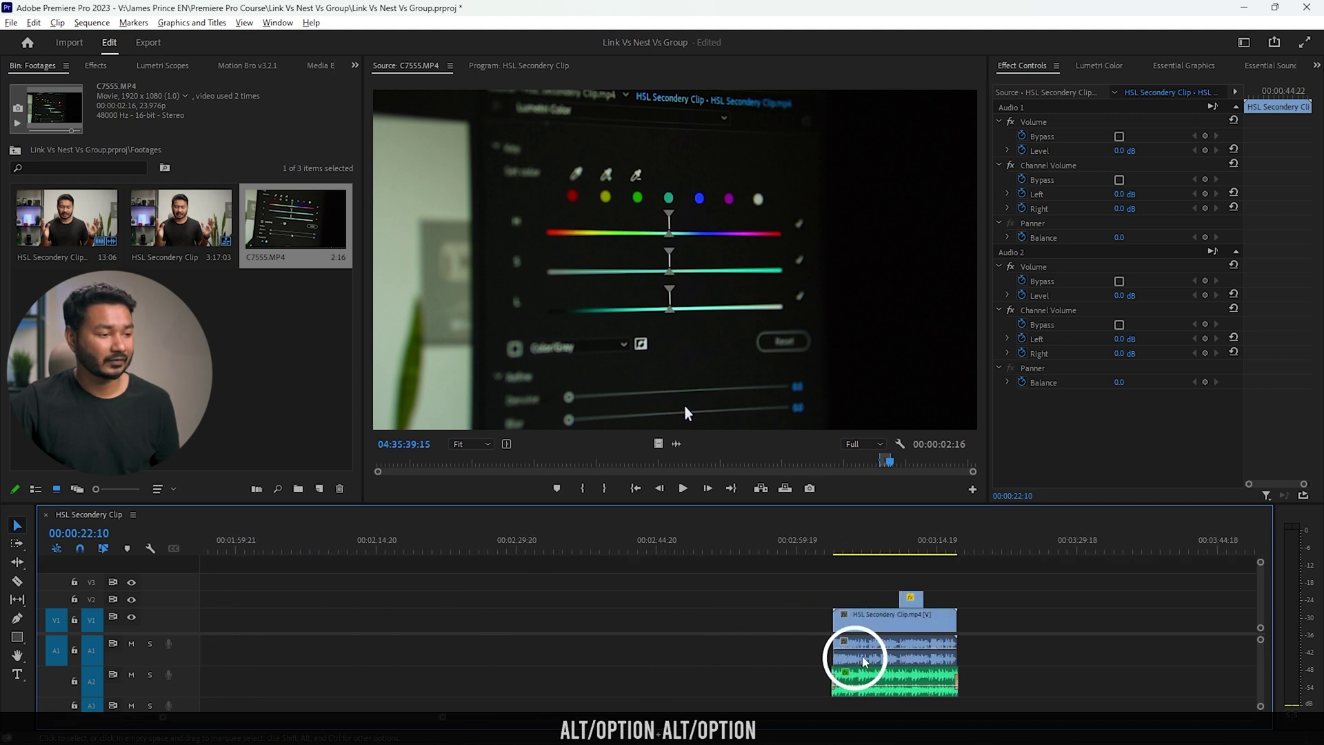
Step: Park the playhead at 00:03:11:09 over the clip group
left_click(782, 543)
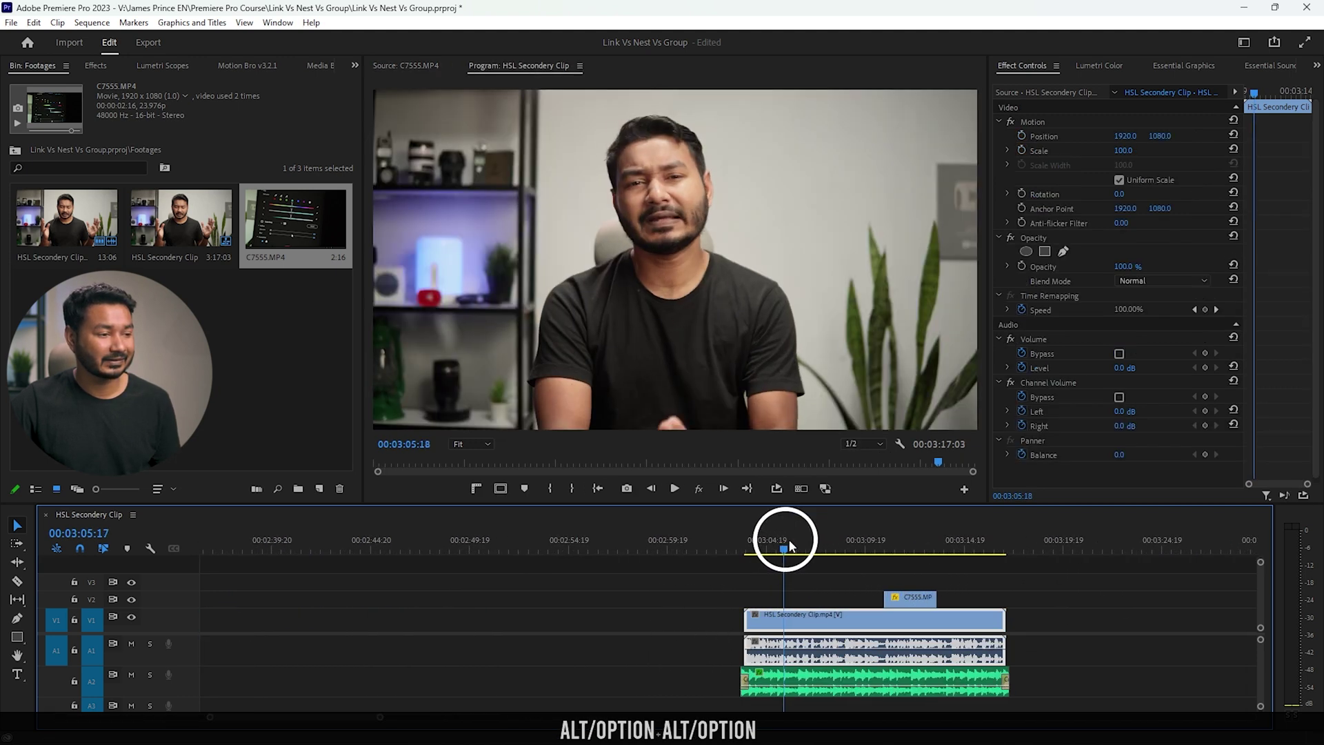
left_click(886, 651)
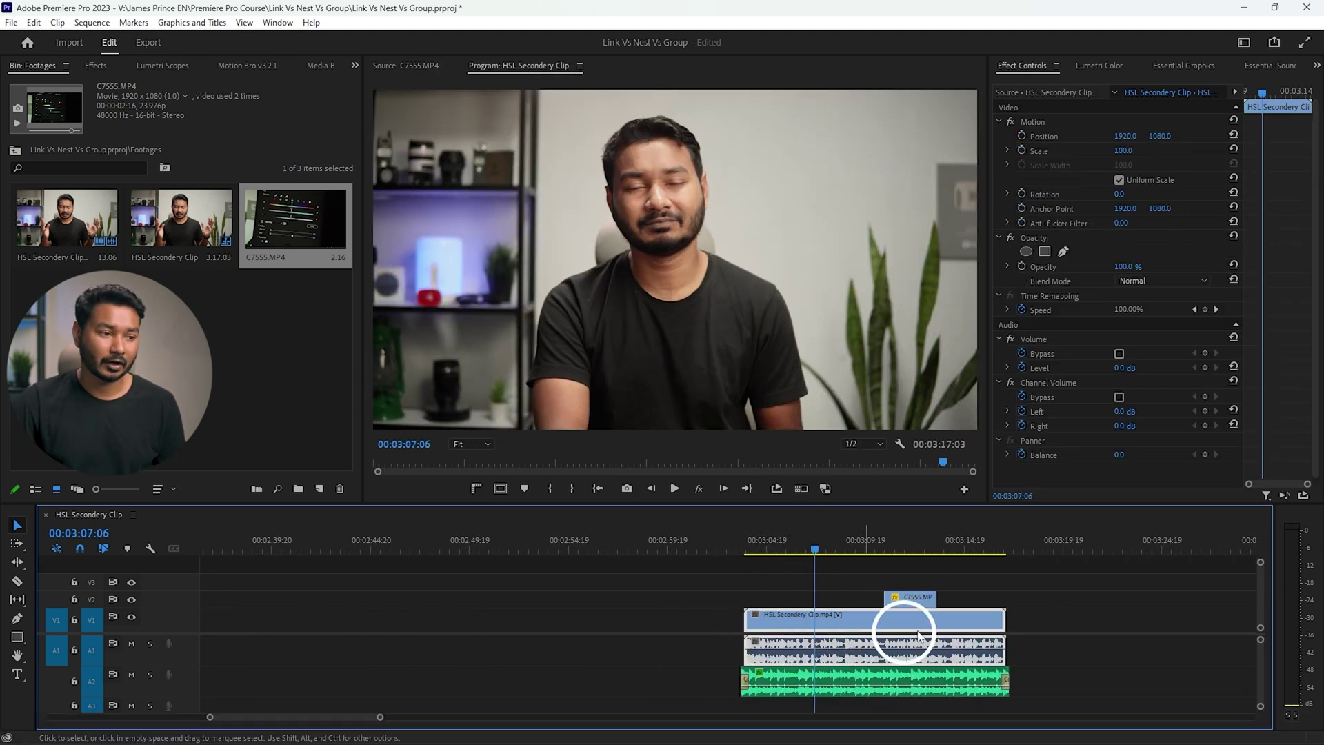
left_click(895, 546)
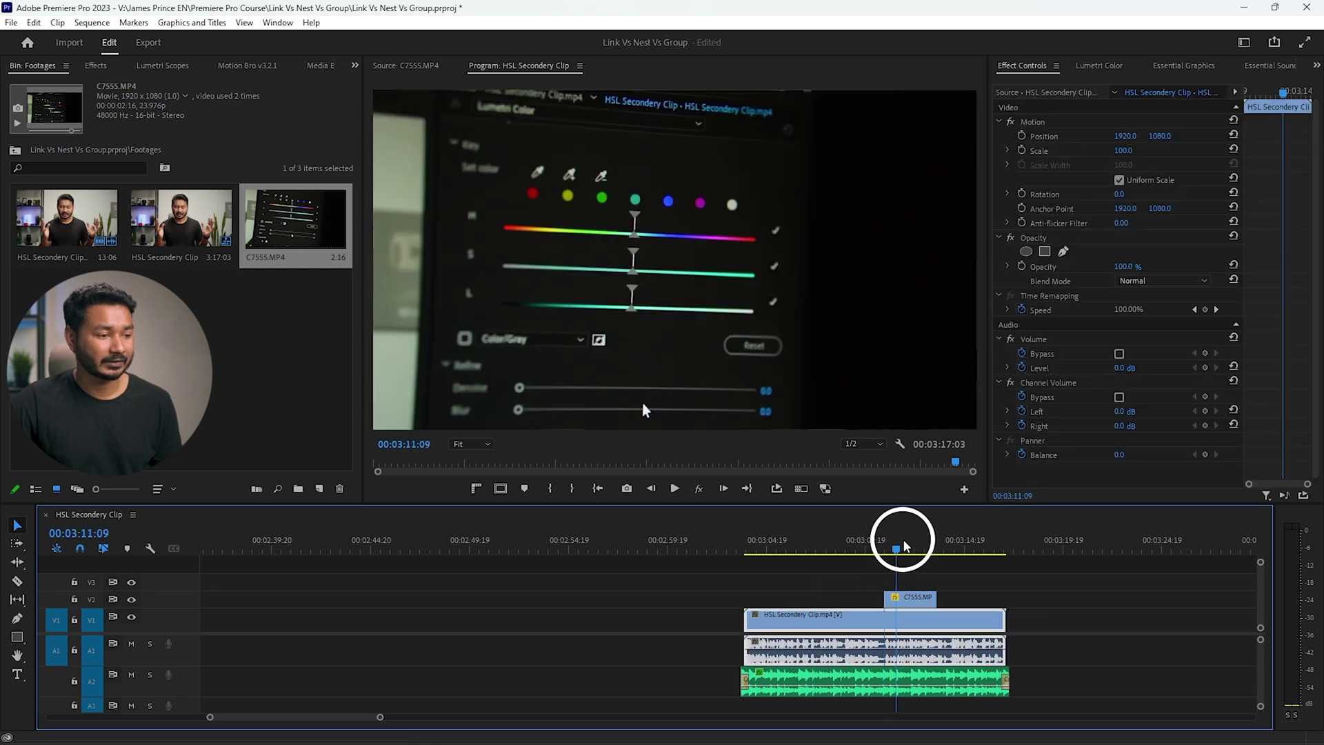
left_click(891, 616)
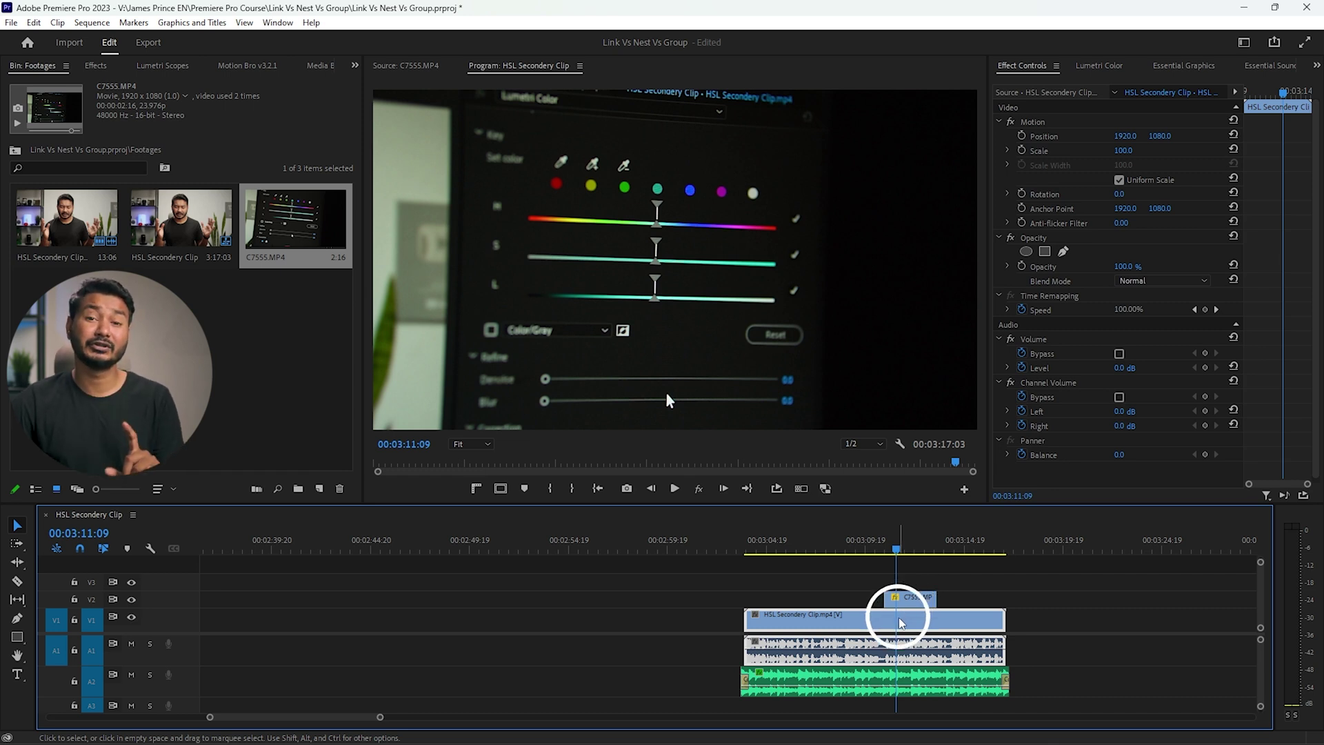
Step: Group the V2, V1, A1 and A2 clips, then drag the group left and back right
left_click_drag(763, 577, 940, 674)
right_click(865, 624)
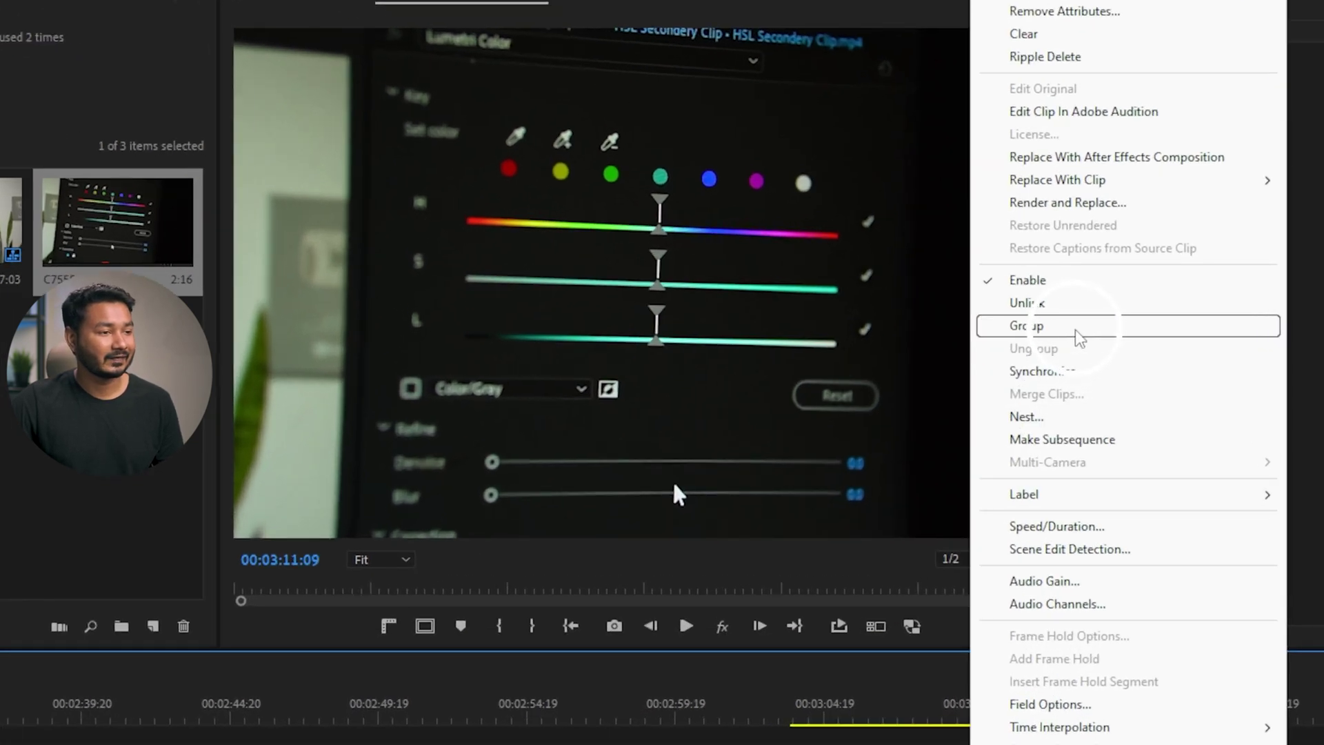
left_click(1073, 335)
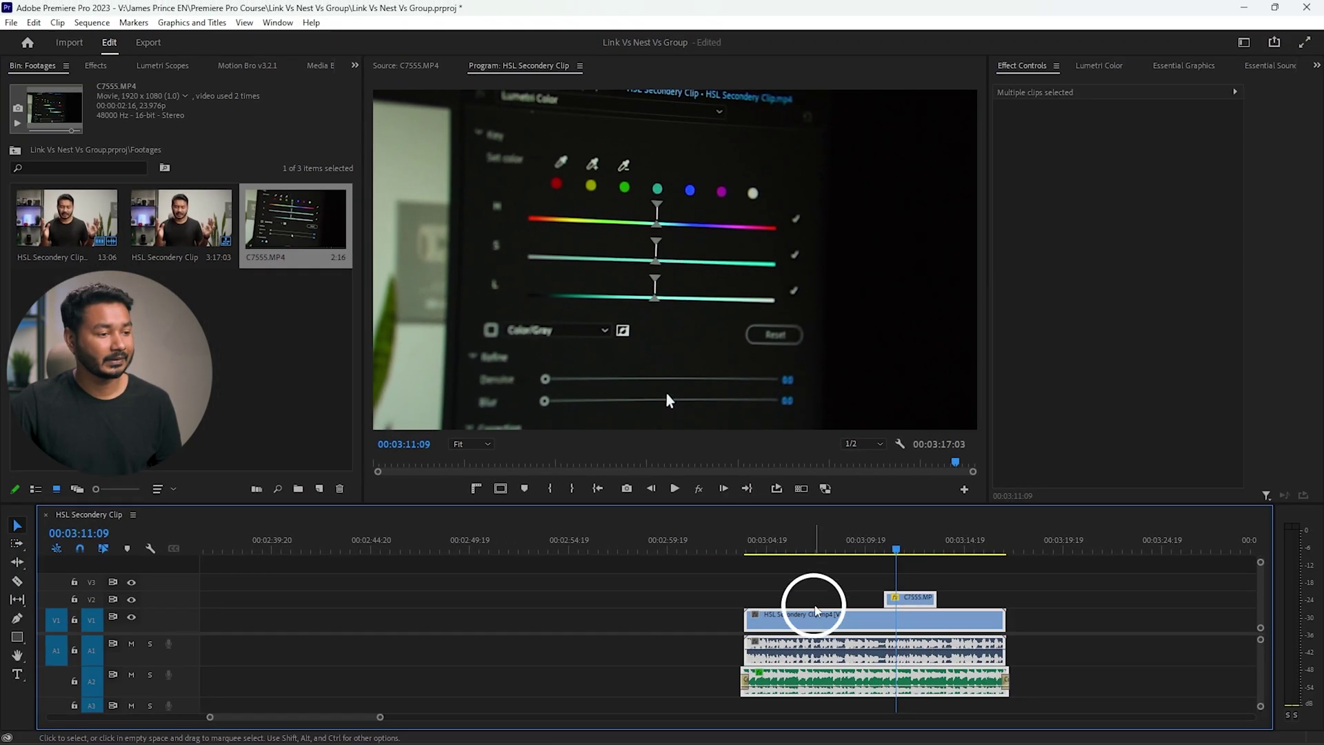
left_click(917, 630)
left_click(1186, 577)
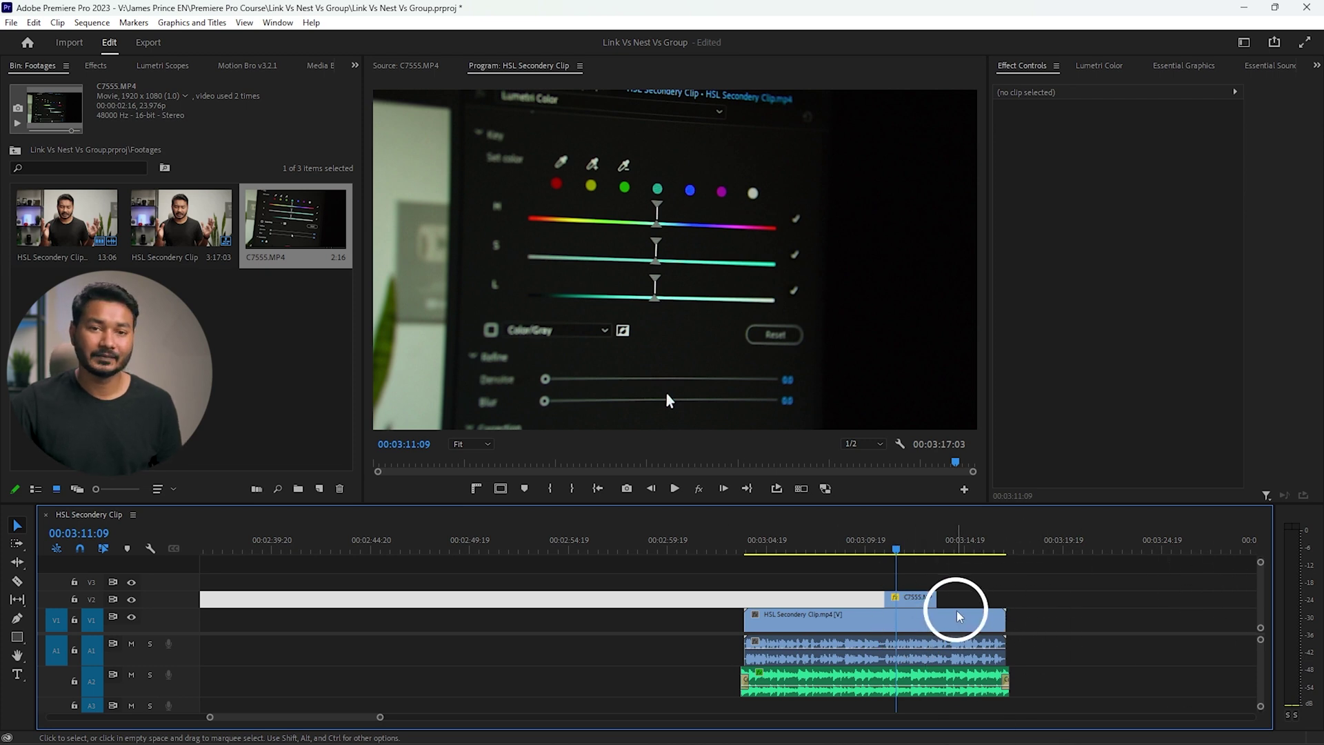
left_click_drag(958, 615, 785, 615)
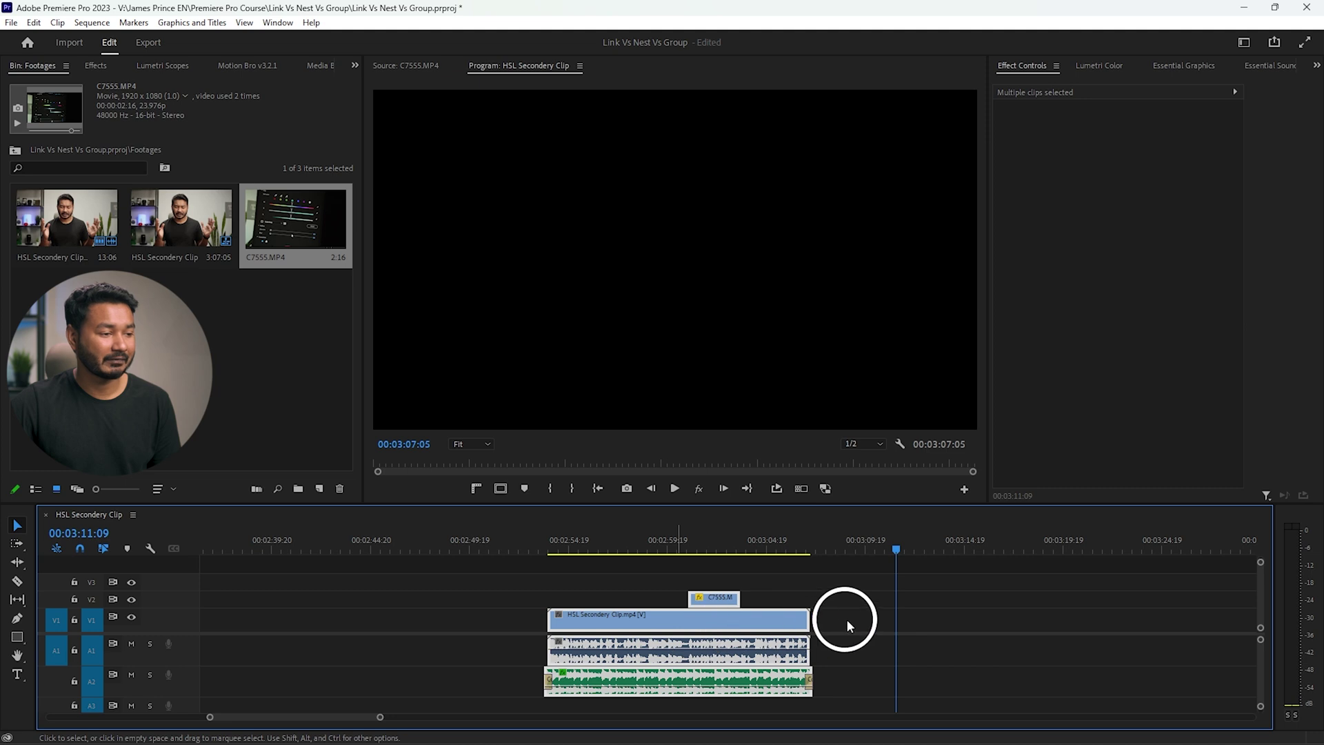
left_click_drag(710, 632, 867, 630)
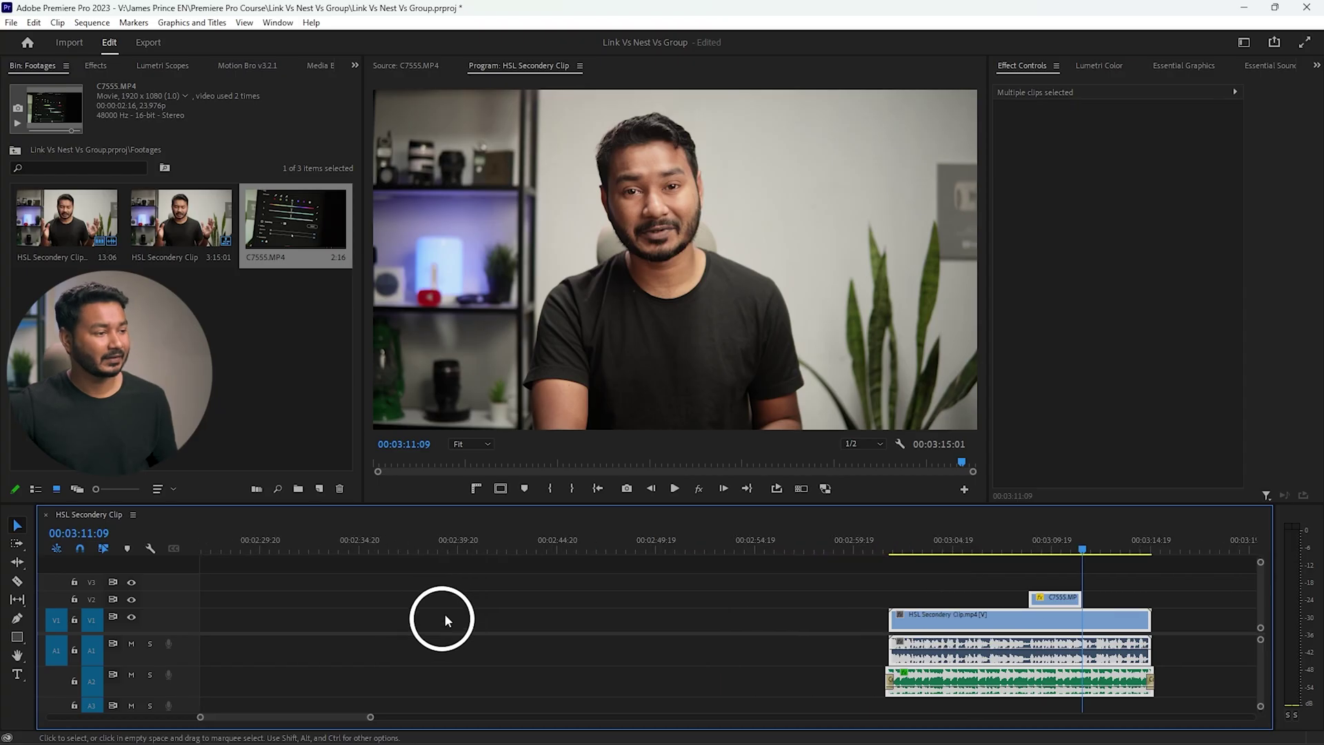
Step: Zoom in on the grouped clips and scrub the playhead to 00:01:32:06
scroll(444, 614, "down", 2)
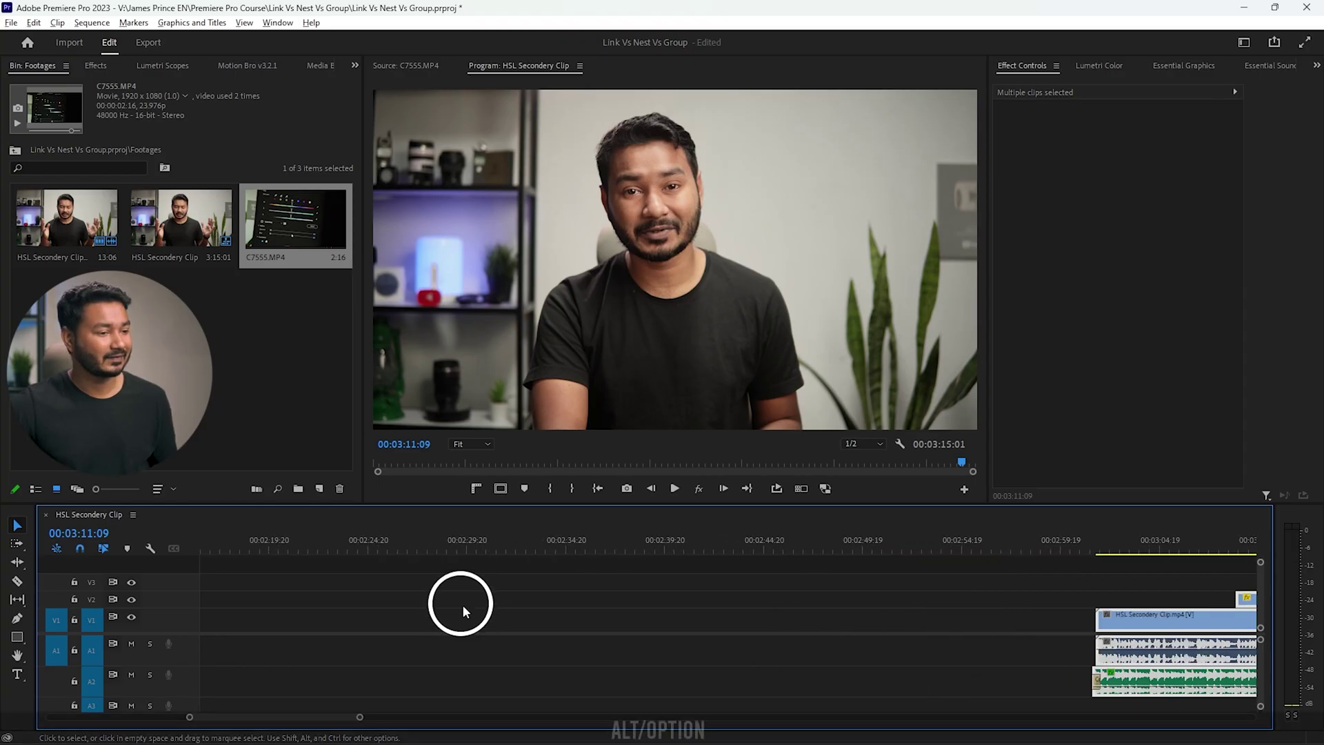
scroll(462, 607, "up", 5)
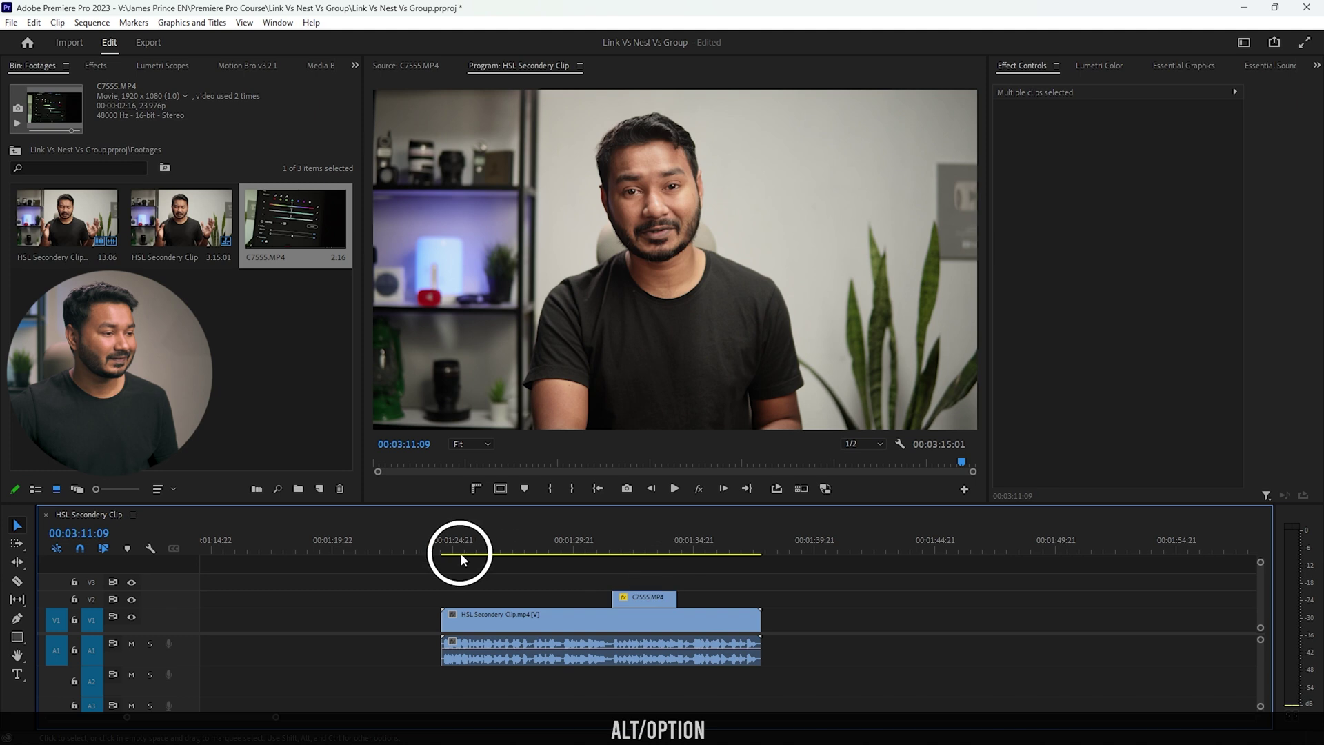
left_click_drag(454, 552, 631, 562)
left_click_drag(519, 581, 748, 641)
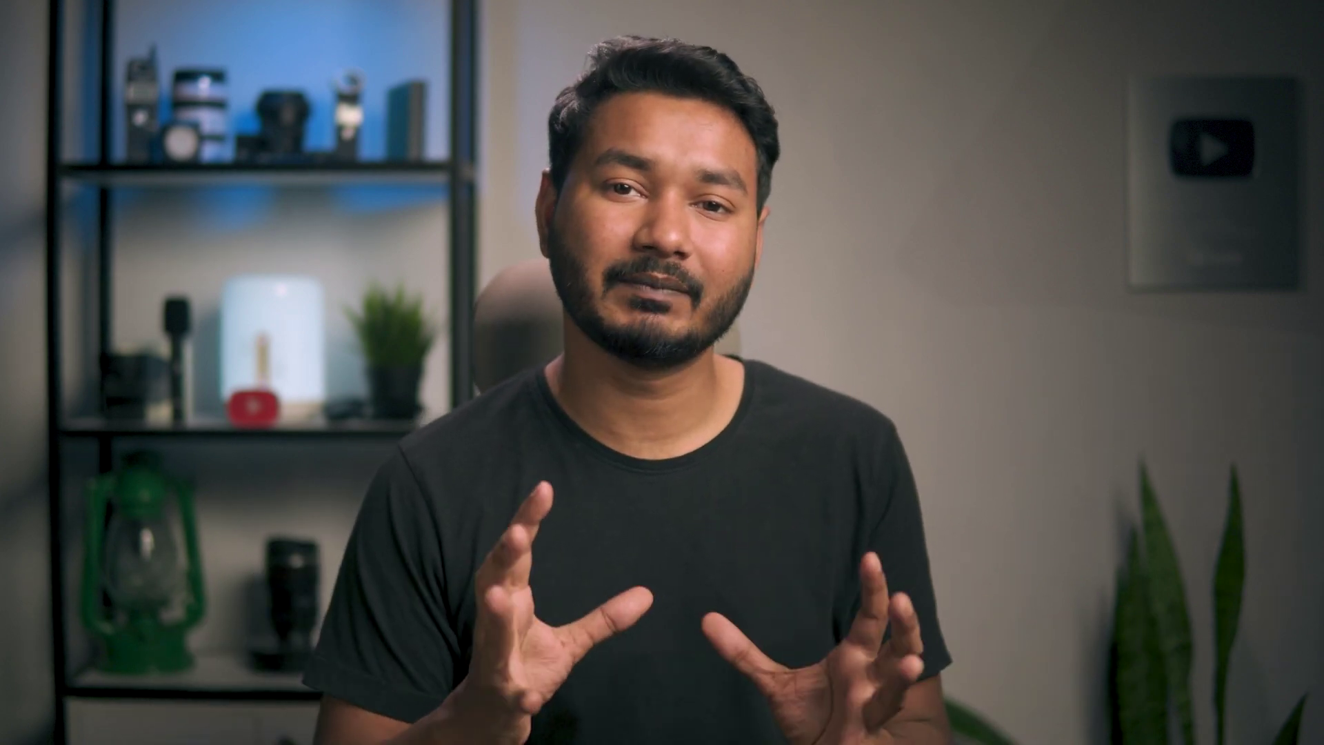
Step: Nest the grouped V2, V1 and A1 clips into a sequence named 'James'
left_click(634, 626)
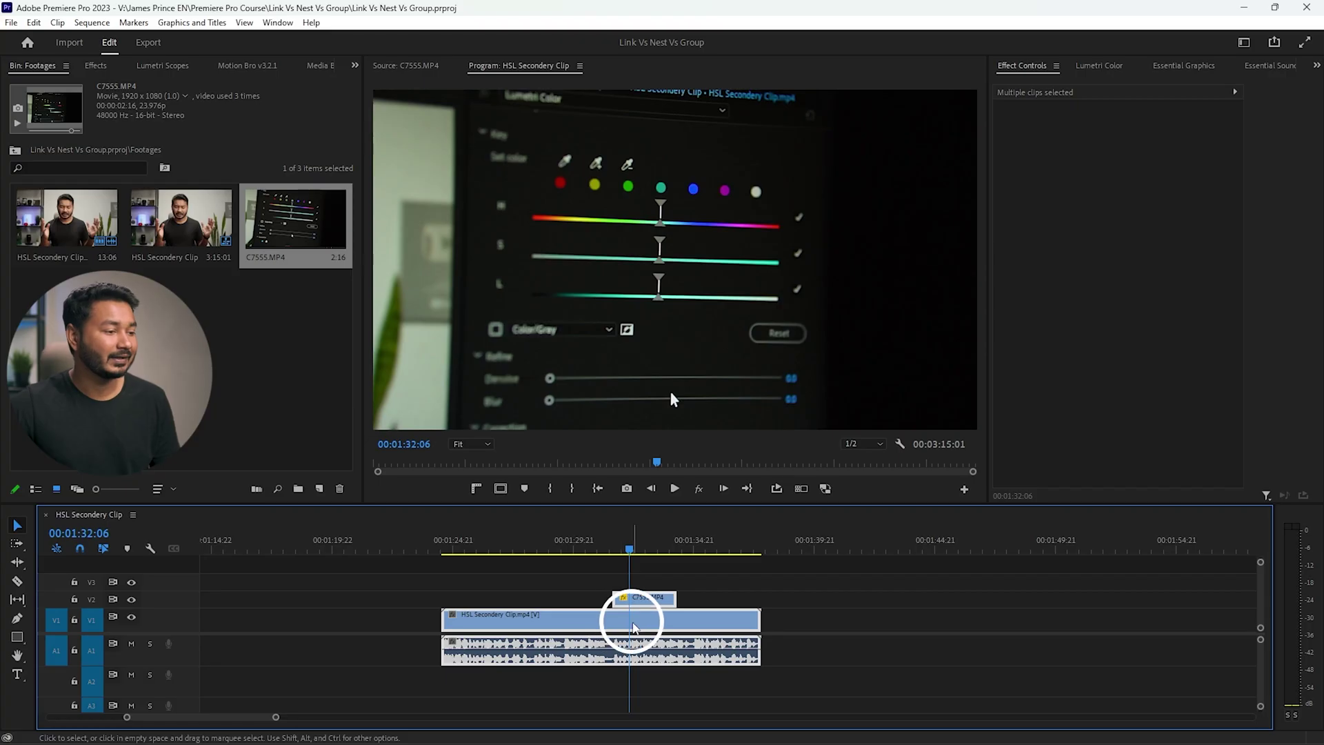
right_click(634, 626)
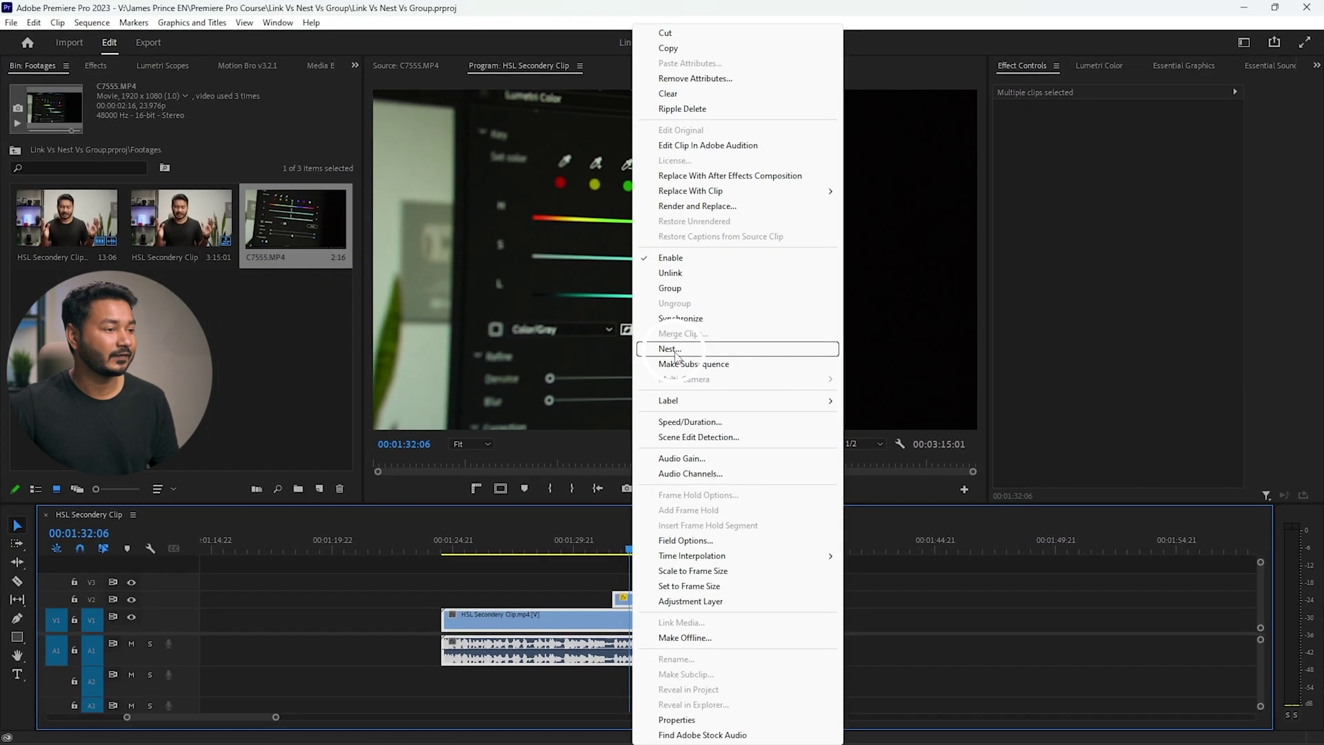
left_click(689, 418)
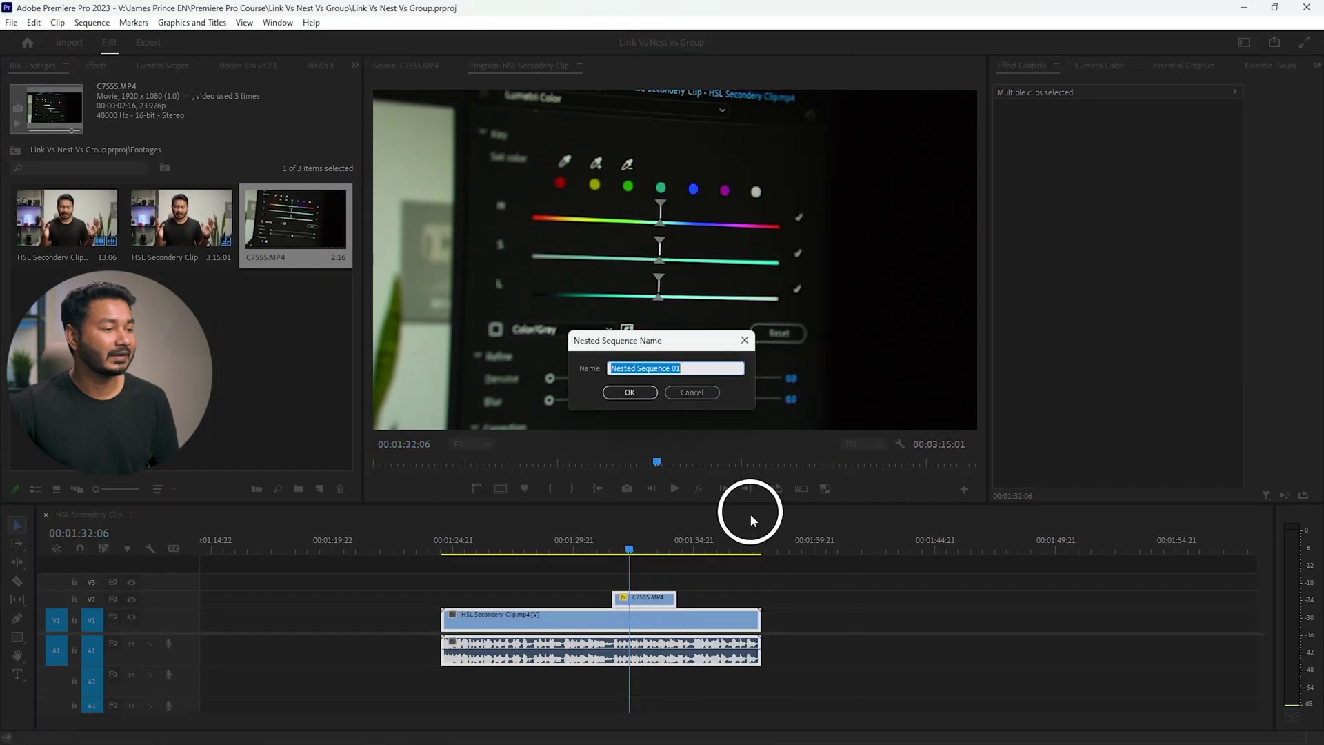
type("James")
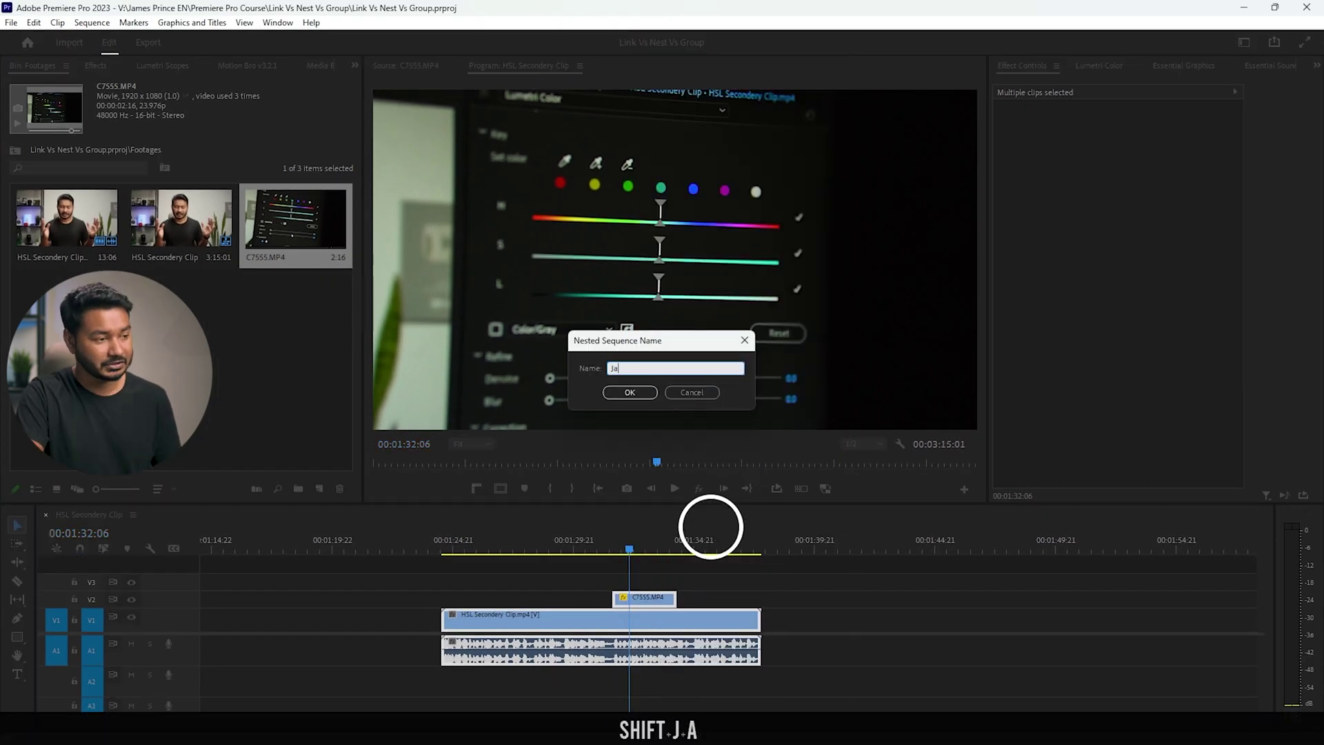
left_click(629, 391)
left_click_drag(535, 549, 607, 561)
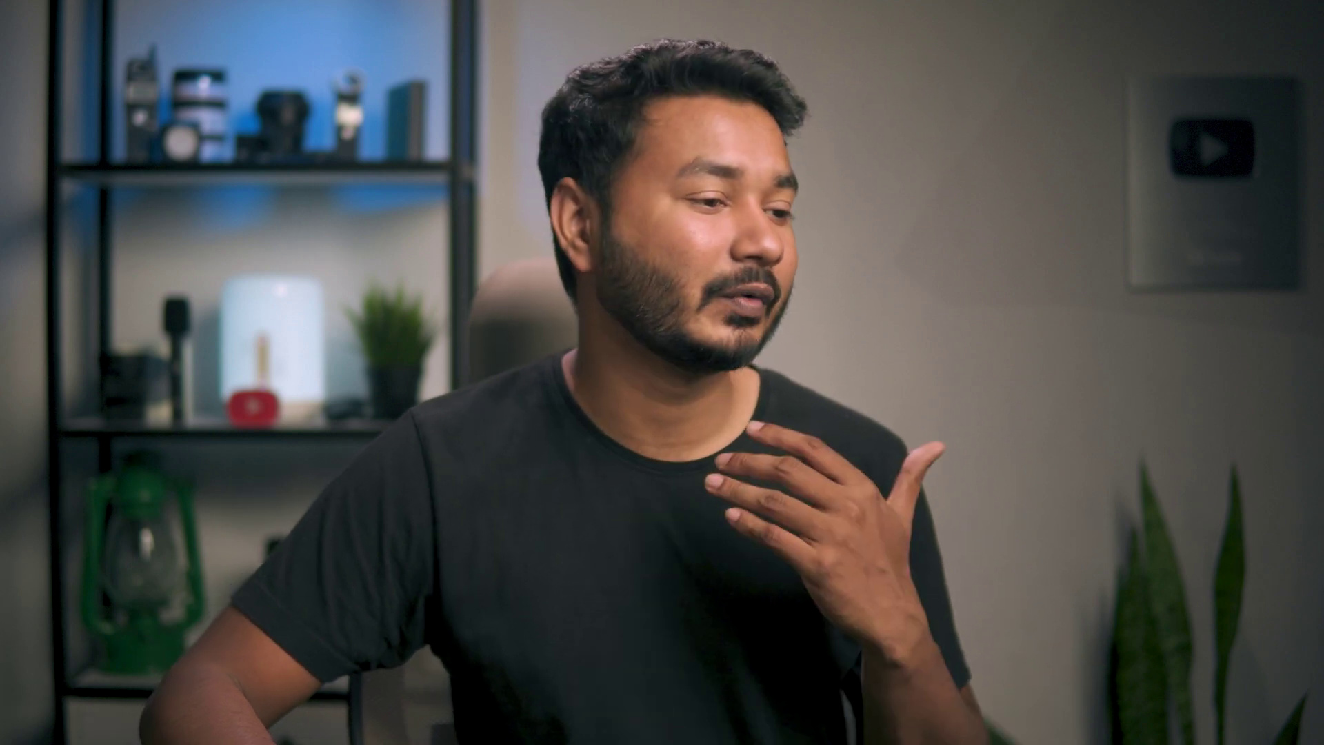
Step: Grade the James clip in Lumetri Color with Temperature -37.6 and Tint -8.3
left_click(552, 629)
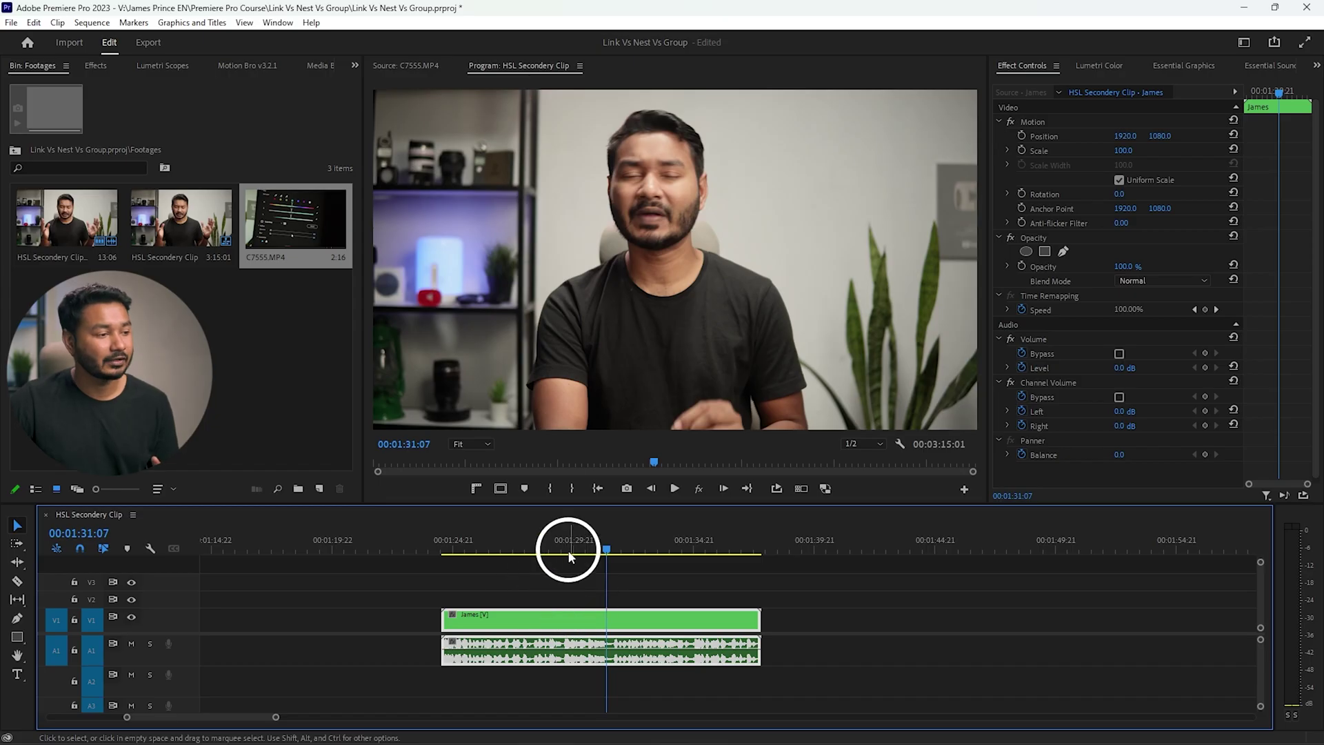
left_click_drag(570, 557, 562, 561)
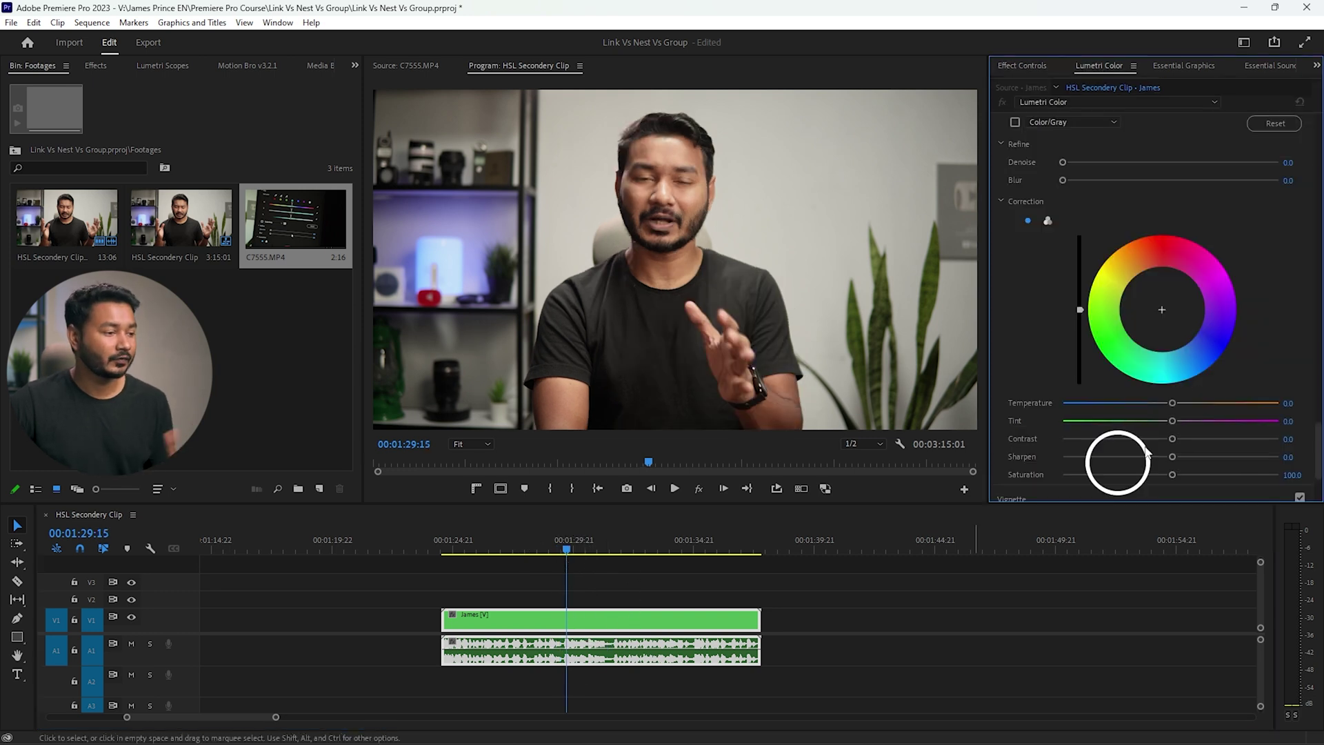
scroll(1206, 373, "up", 8)
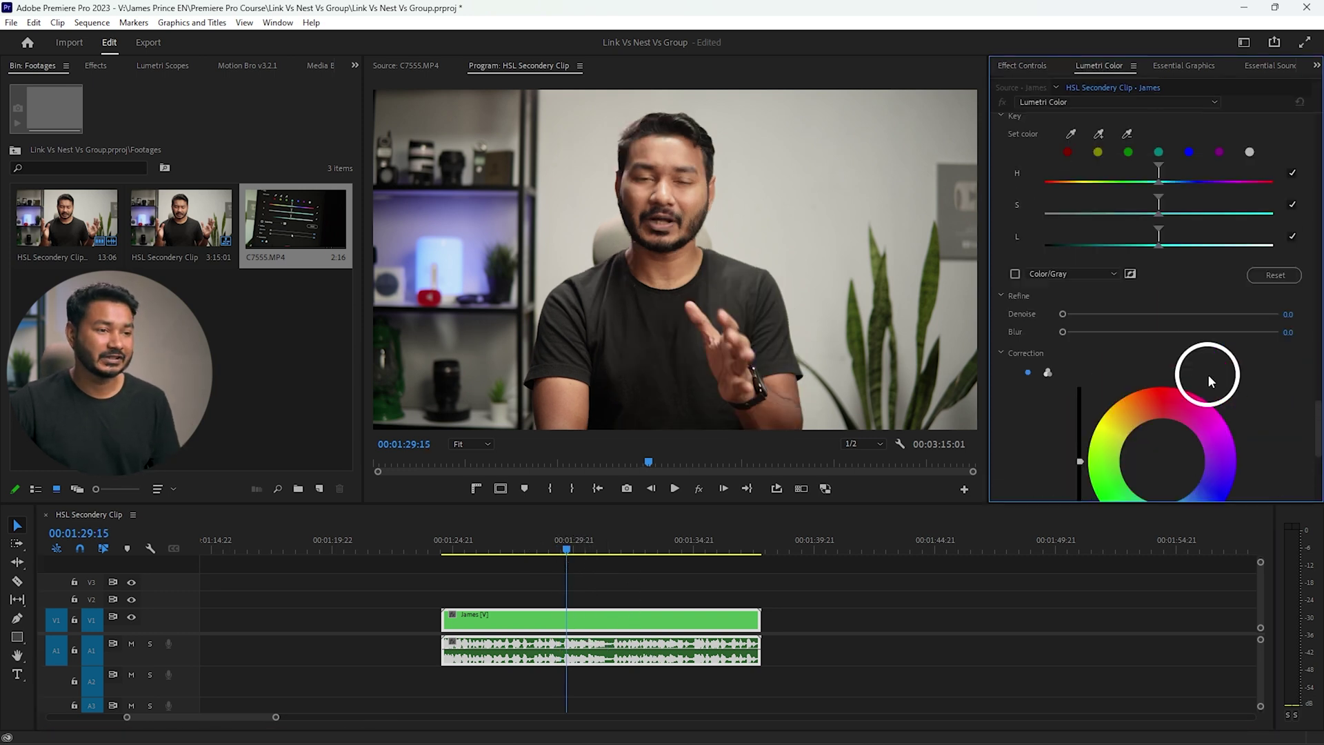
left_click_drag(1319, 397, 1318, 121)
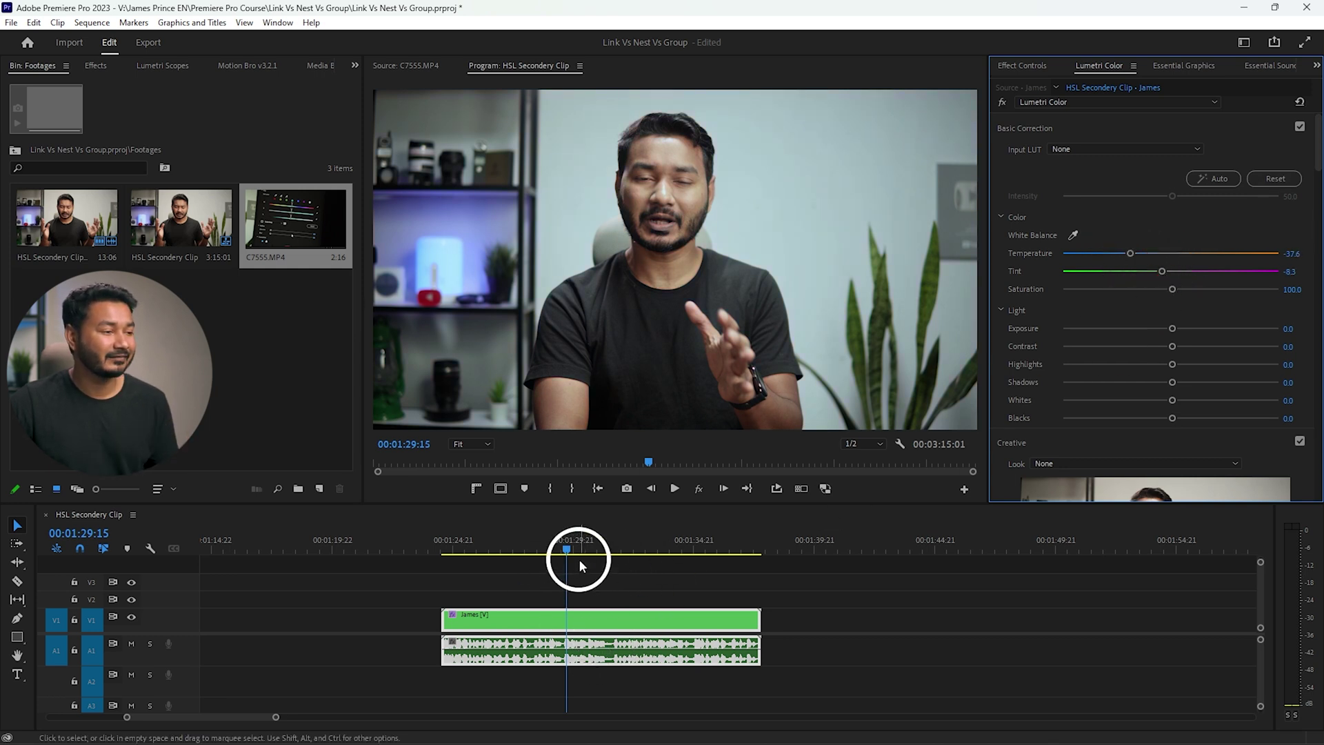
left_click_drag(562, 557, 615, 569)
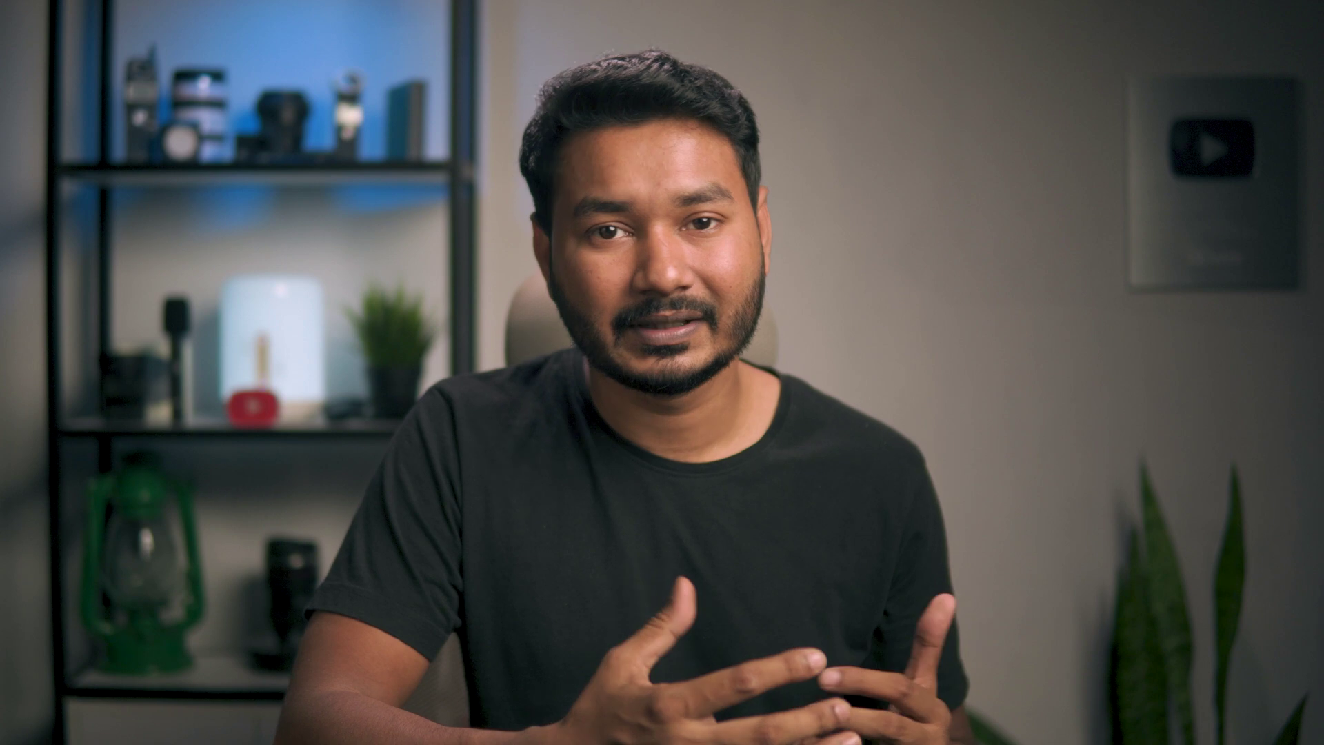